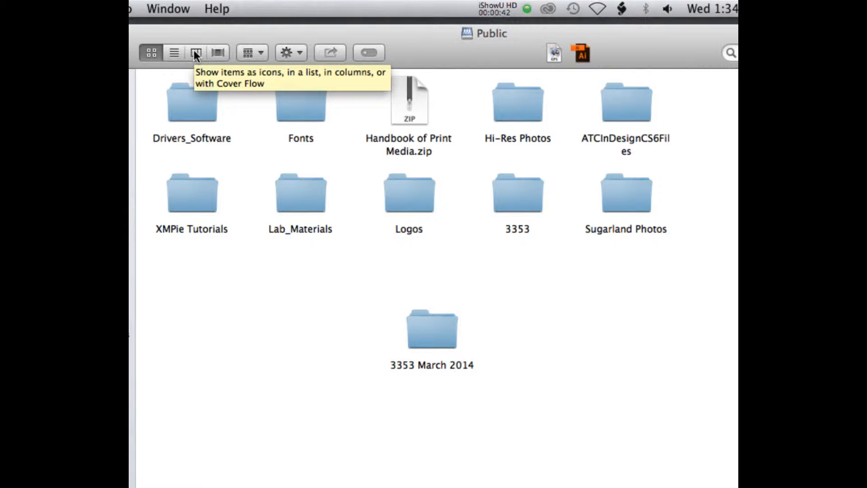
Step: Switch the Public folder to column view and open Lab_Materials, then its DIGM 2350 subfolder
click(192, 54)
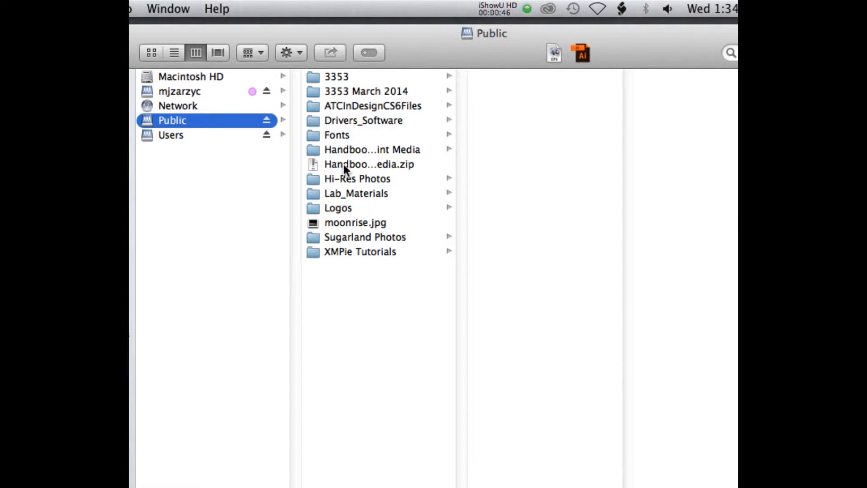
click(319, 191)
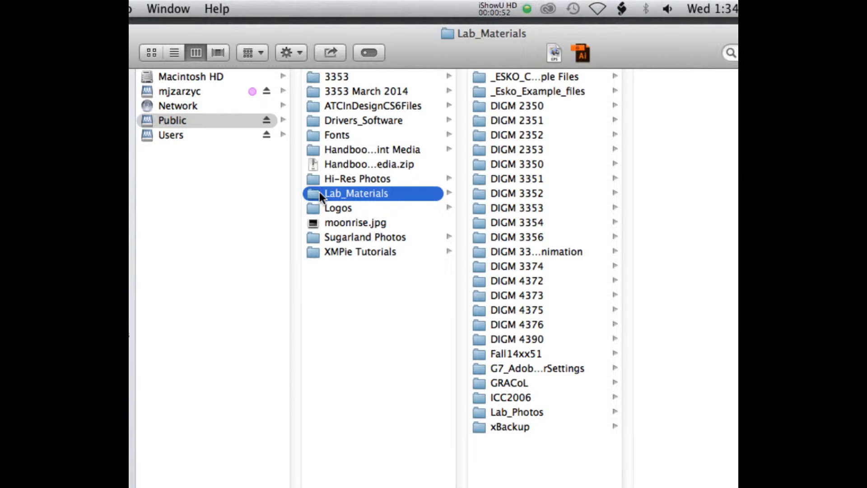
click(513, 106)
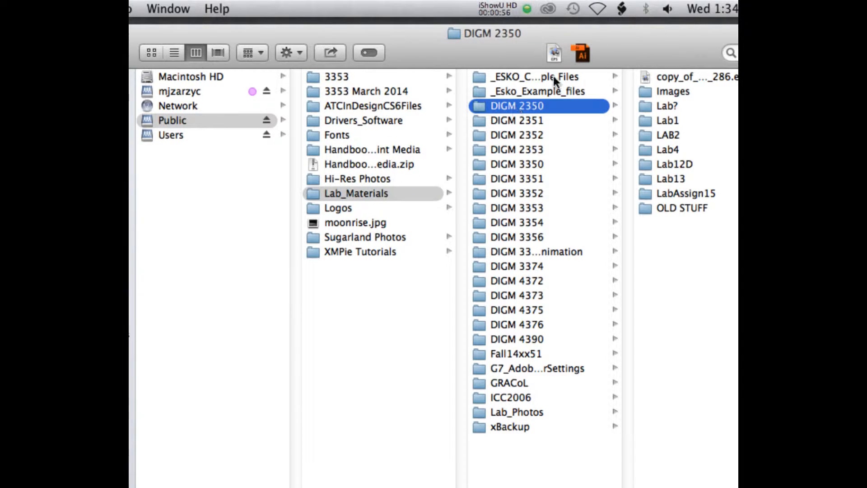
Step: Move the file window aside to expose the desktop and copy the Lab1 folder from DIGM 2350 onto it
drag(635, 38, 319, 91)
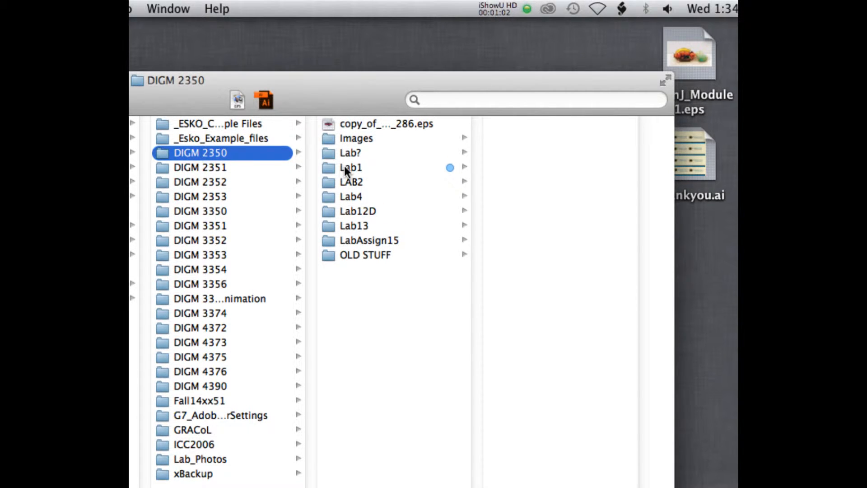
drag(330, 166, 707, 229)
drag(606, 229, 614, 239)
click(391, 8)
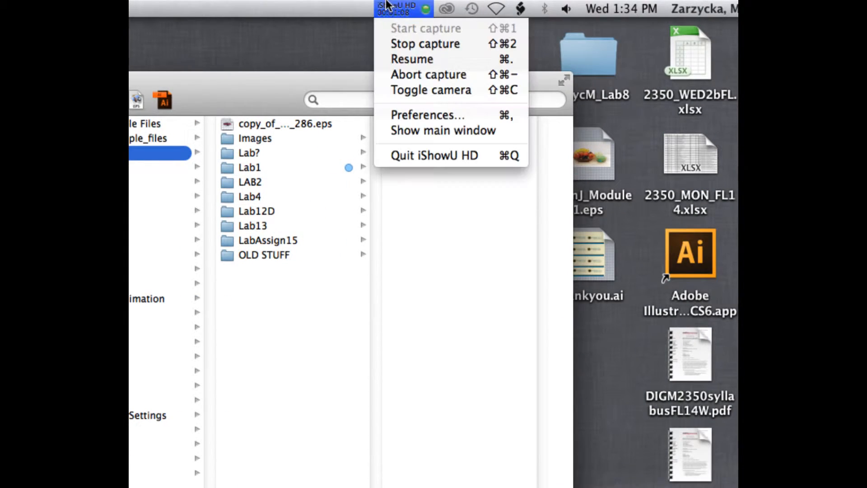
click(400, 59)
click(395, 9)
click(398, 57)
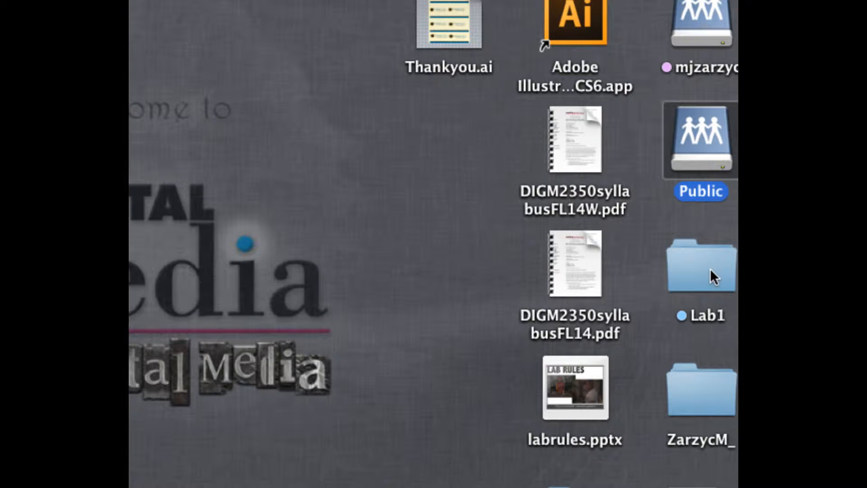
Step: Rename the desktop copy of Lab1 by prefixing the student's surname, first initial and an underscore
click(697, 319)
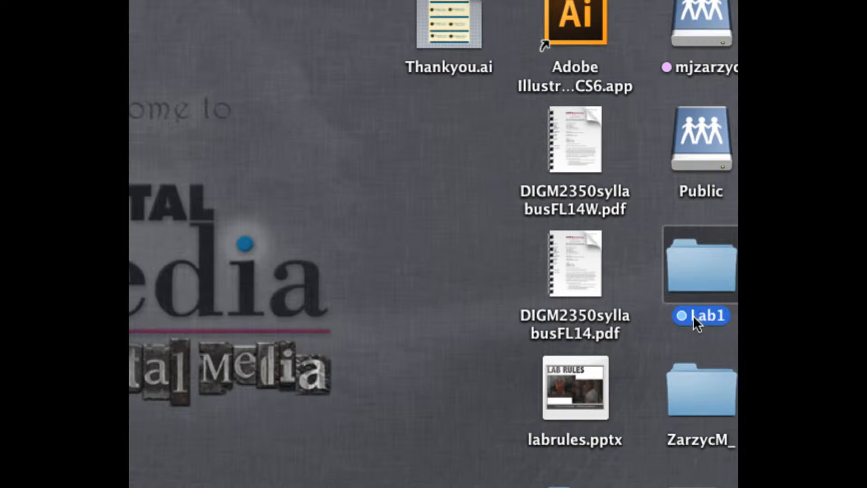
click(693, 315)
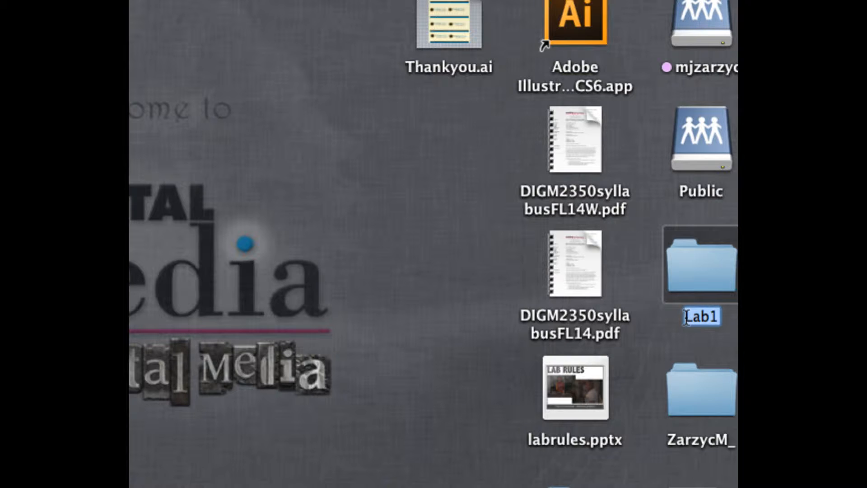
click(690, 316)
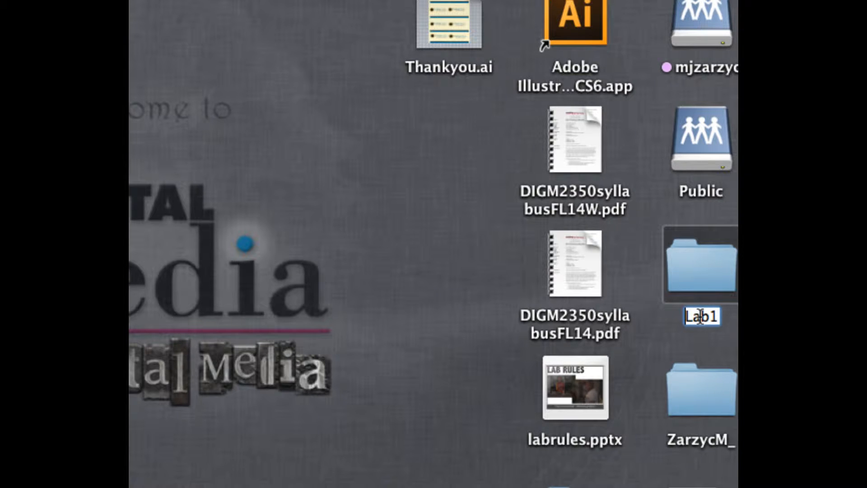
text(Zarzyc)
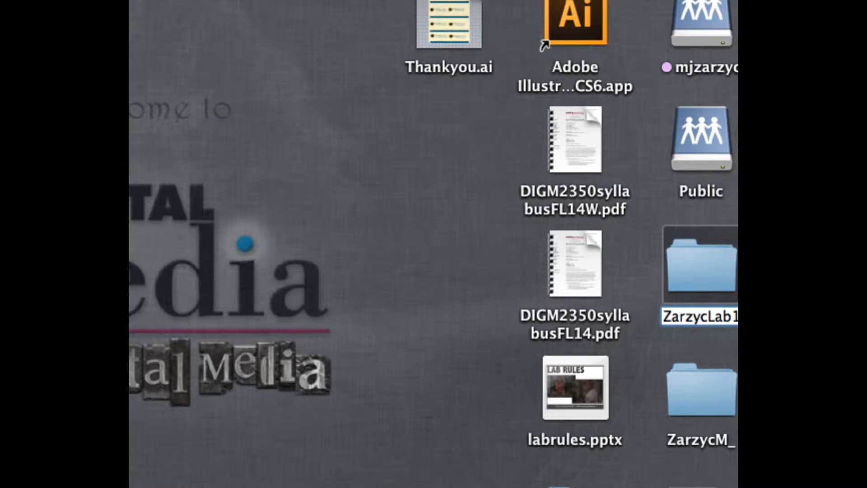
text(M)
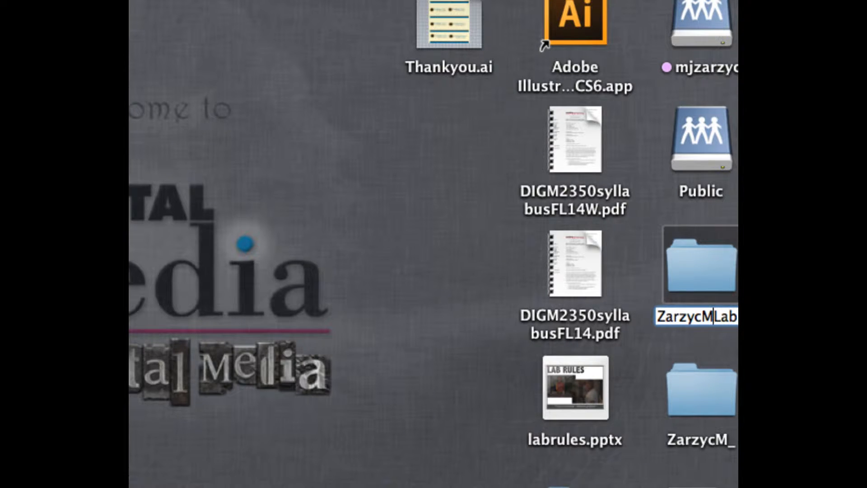
text(_)
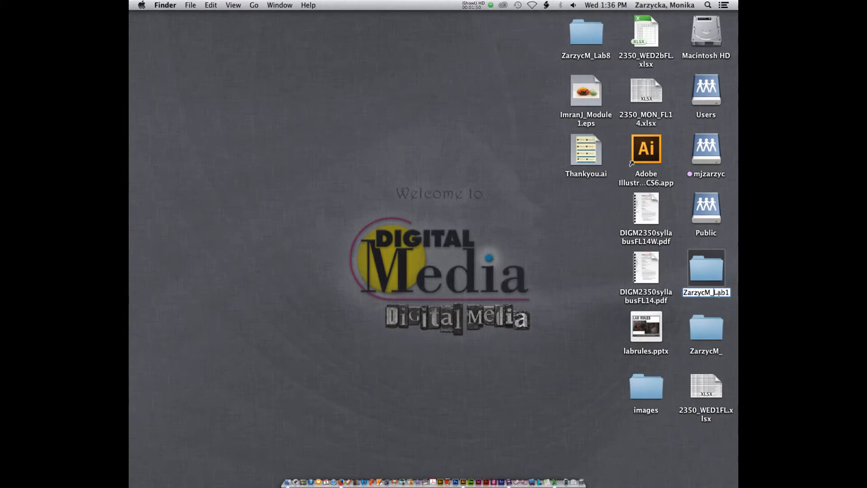
click(573, 283)
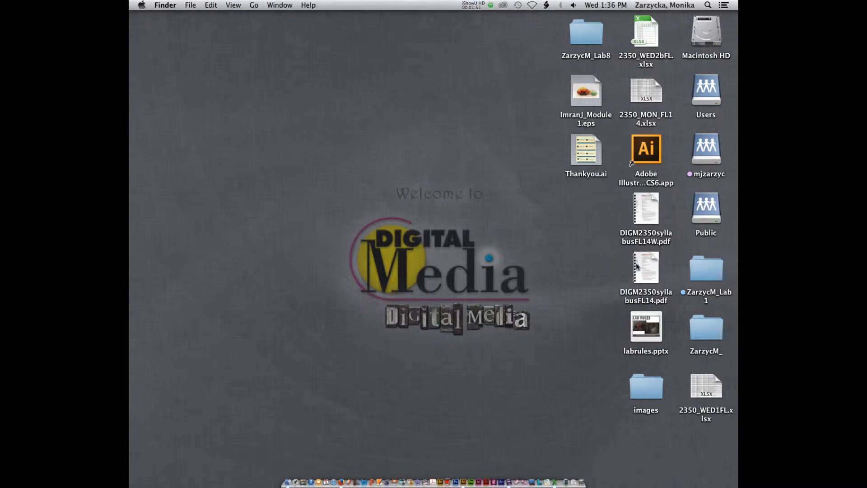
Step: Open the renamed Lab1 folder on the desktop and preview LabAssign1a.ai and LabAssign1b.ai
double_click(706, 268)
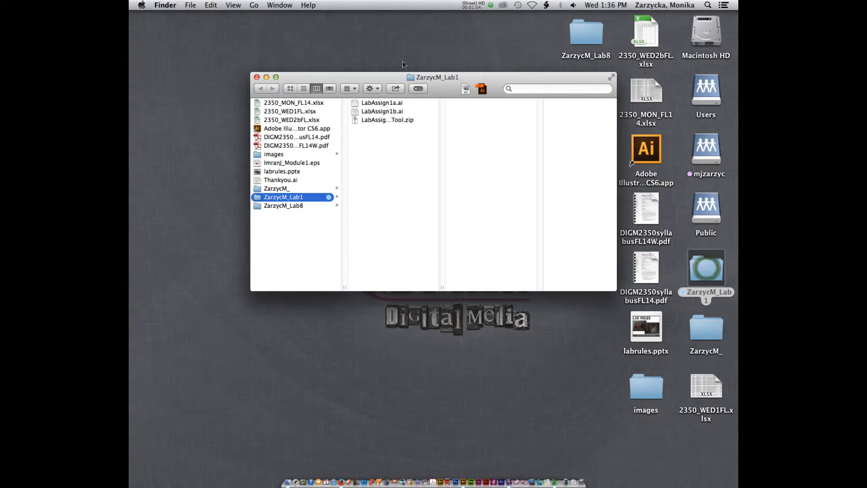
click(373, 103)
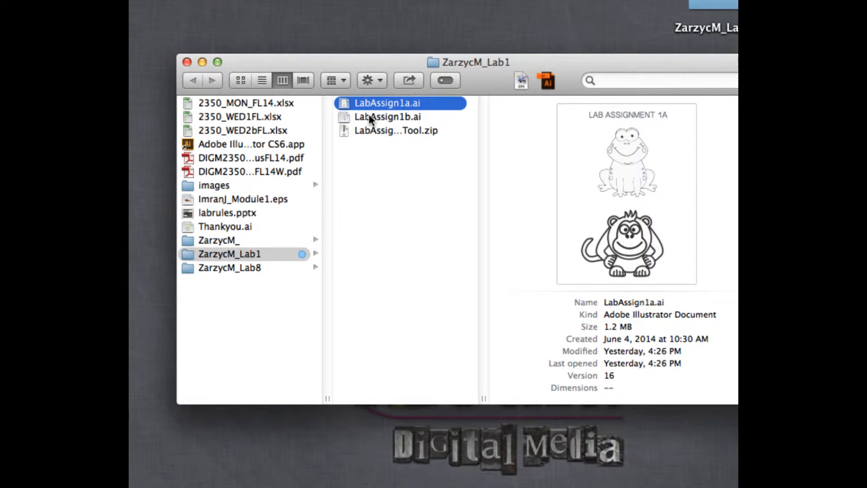
click(368, 116)
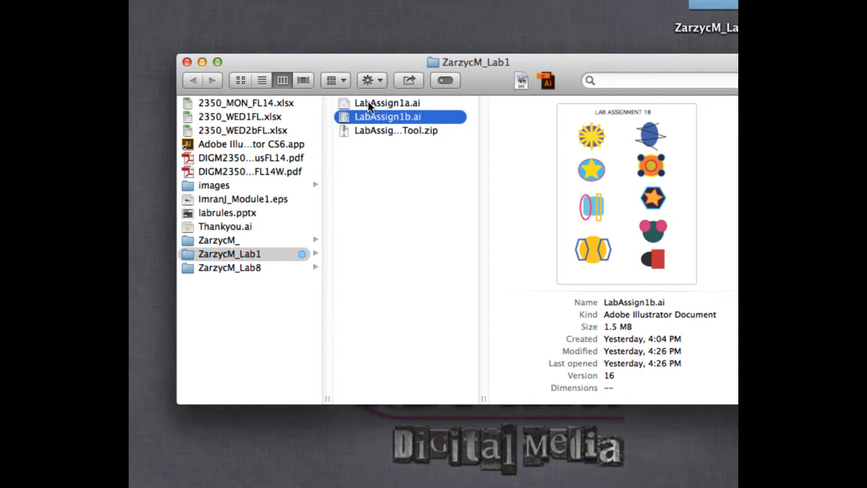
click(368, 101)
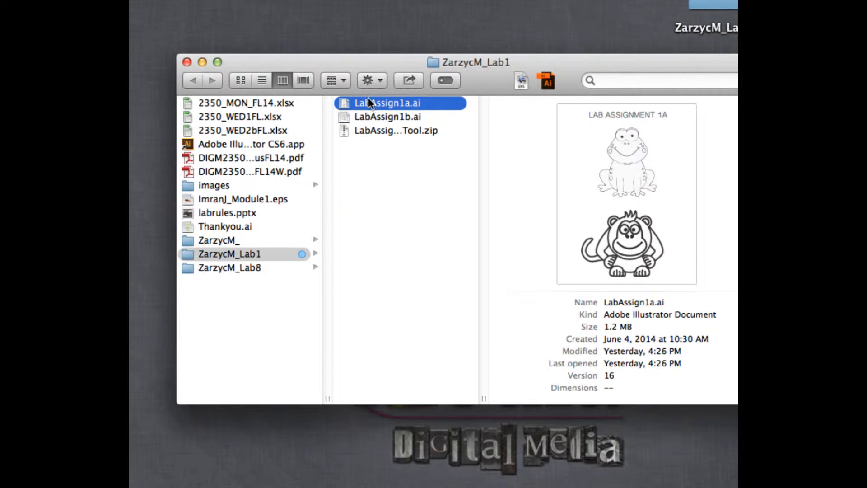
Step: Open LabAssign1a.ai in Adobe Illustrator and shift the document window and floating panels so the artwork is unobstructed
mouse_move(364, 100)
mouse_down()
mouse_move(402, 359)
mouse_move(391, 485)
mouse_move(416, 486)
mouse_move(425, 63)
mouse_move(376, 117)
mouse_move(369, 103)
mouse_up()
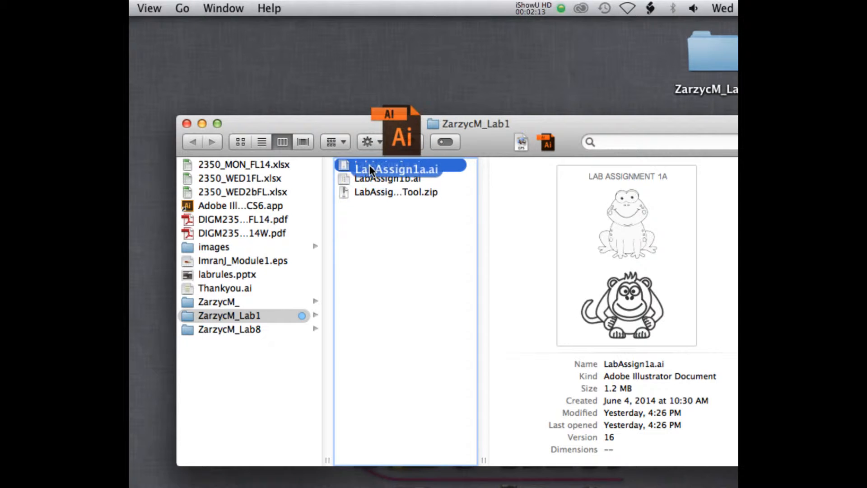
drag(370, 166, 370, 166)
drag(509, 122, 483, 14)
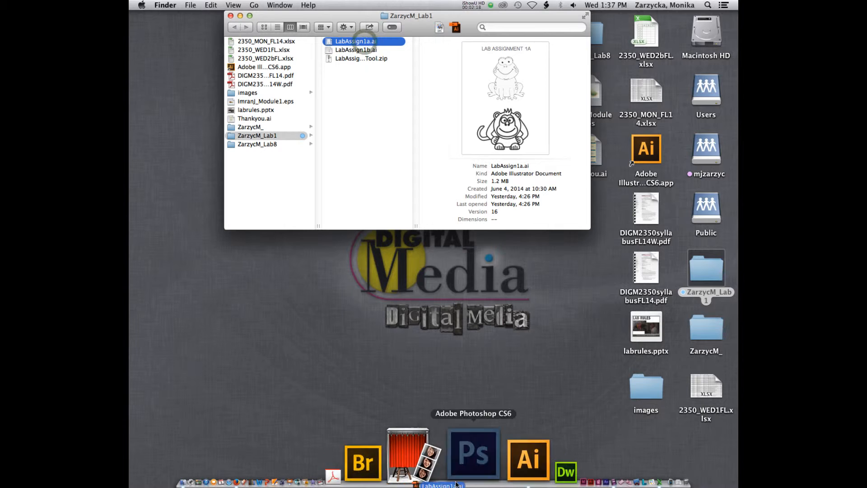
click(460, 475)
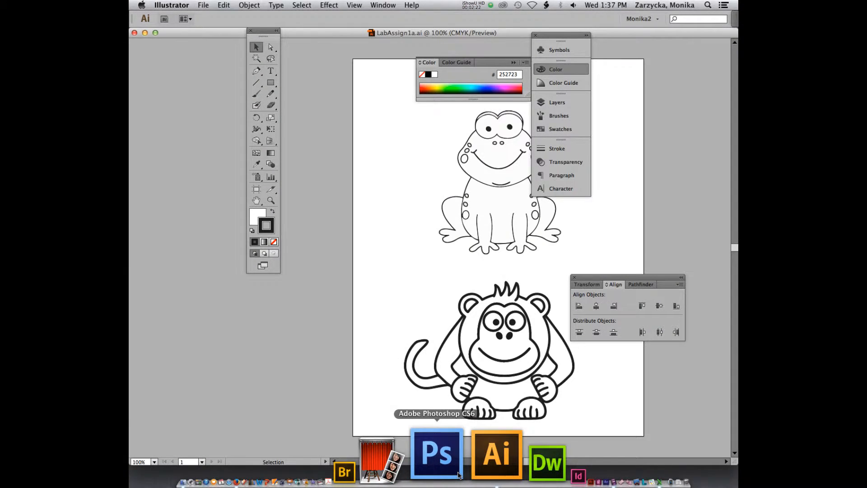
drag(473, 33, 375, 39)
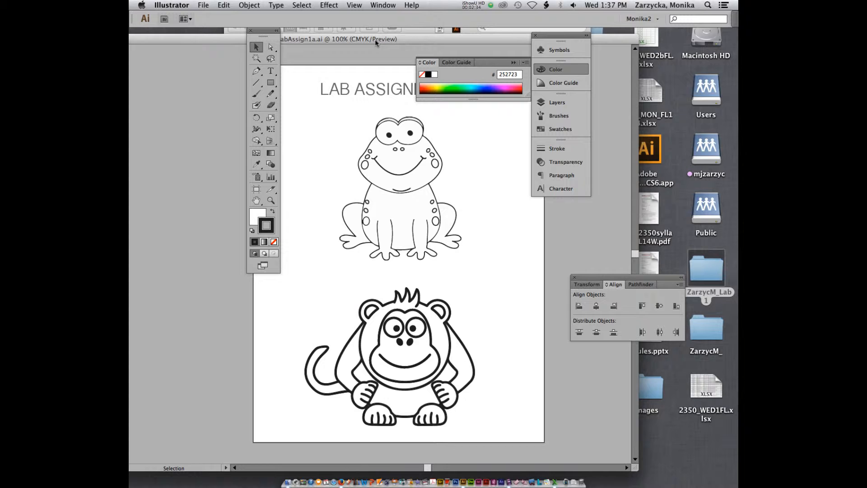
drag(546, 34, 579, 39)
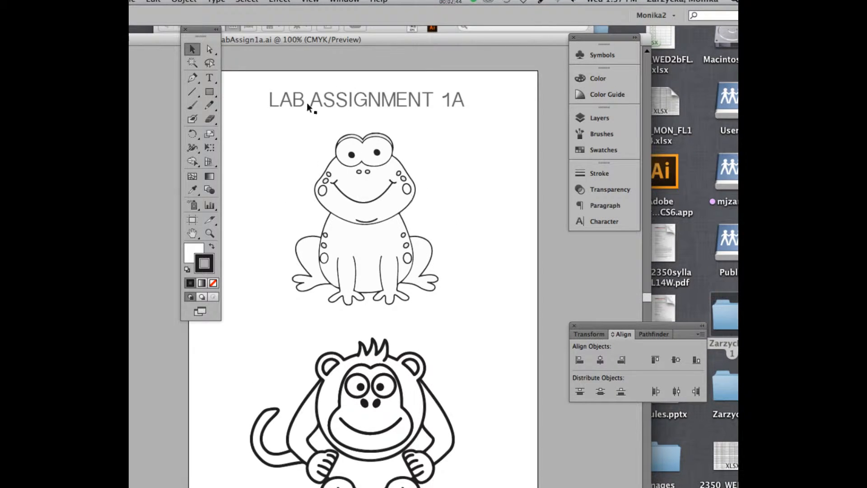
Step: Fill the frog's eyes with bright blue (2AD8FF) from the colour spectrum
click(339, 141)
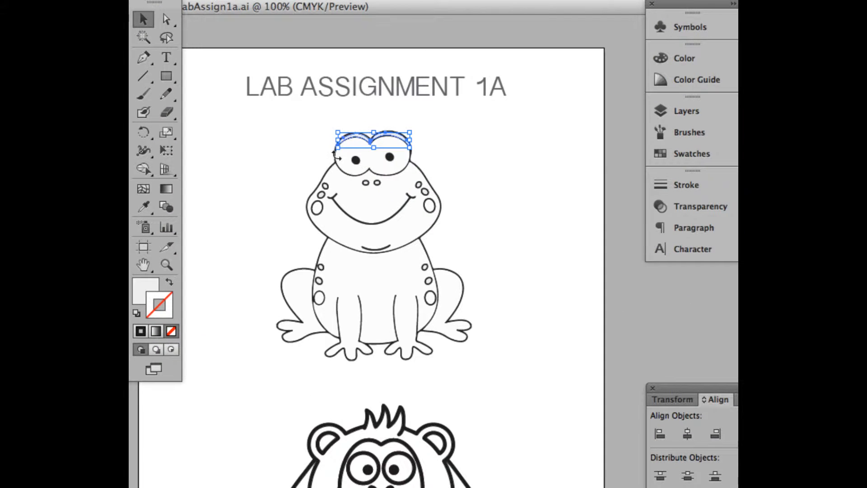
click(341, 162)
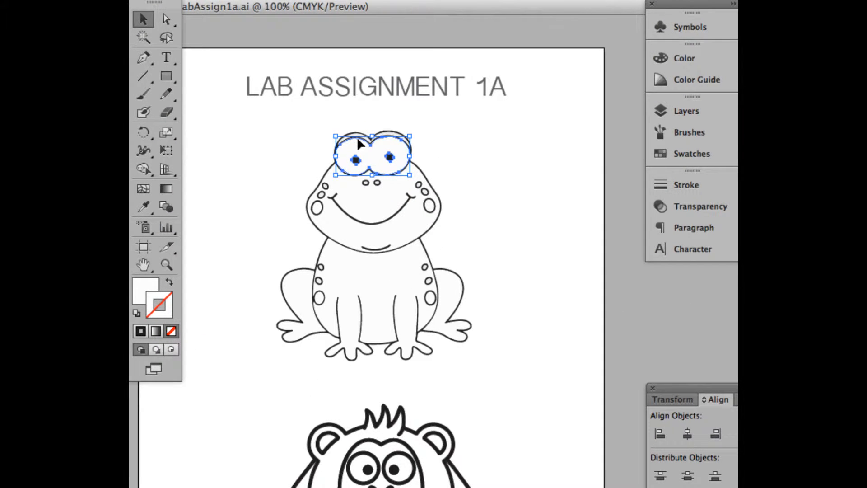
click(140, 295)
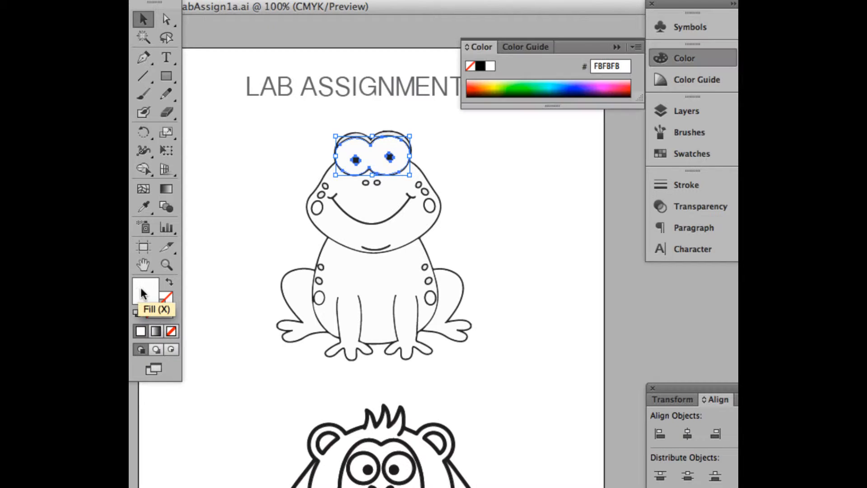
click(555, 84)
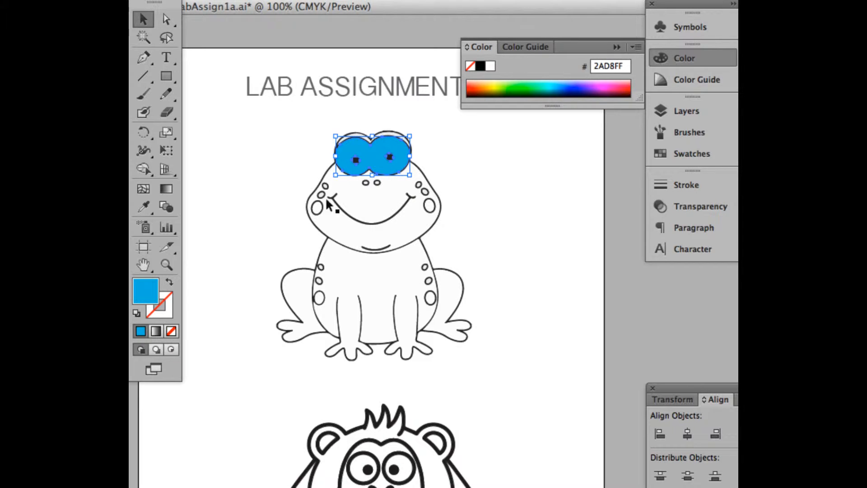
Step: Select the frog's face and place the collapsed panel dock beside the artboard, clear of the artwork
click(359, 204)
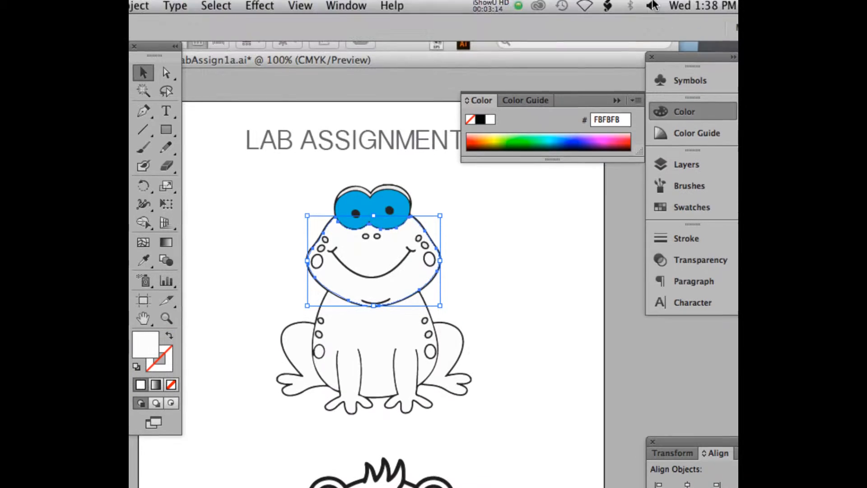
drag(698, 55, 660, 56)
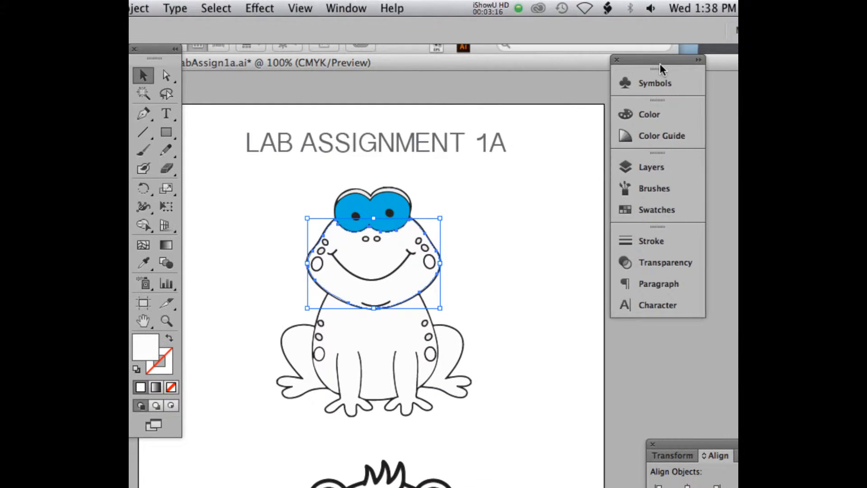
click(696, 58)
drag(695, 58, 631, 55)
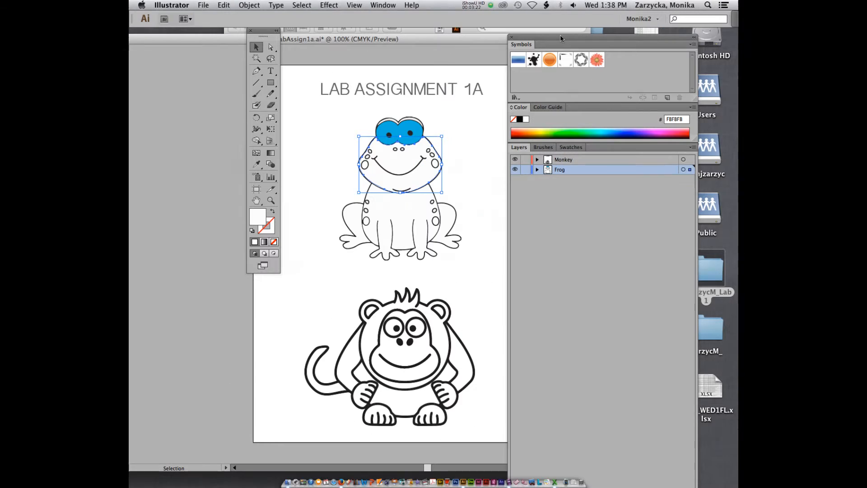
click(694, 38)
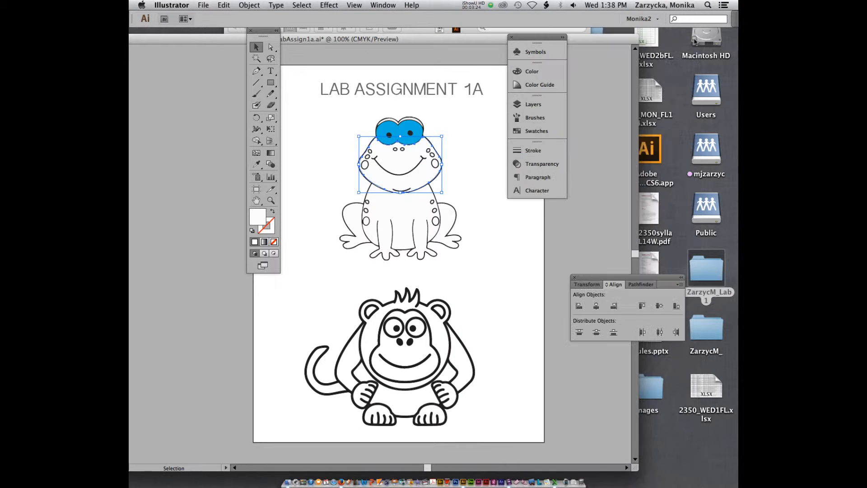
drag(534, 37, 560, 45)
click(385, 4)
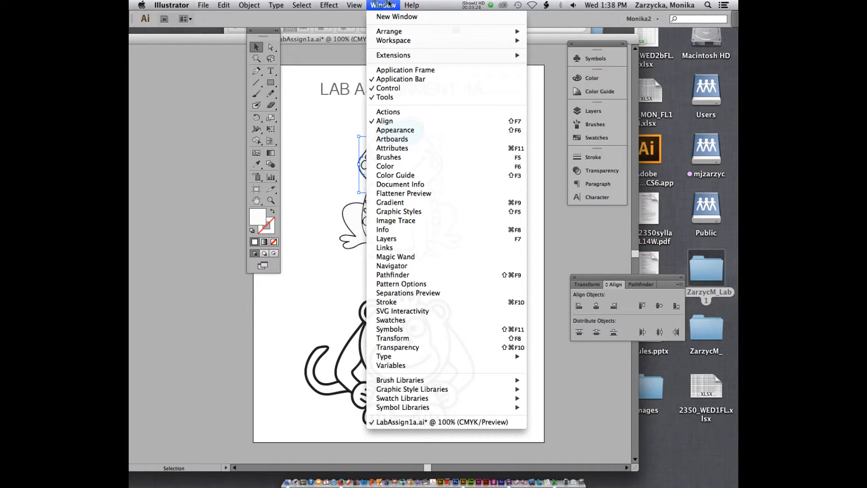
click(388, 4)
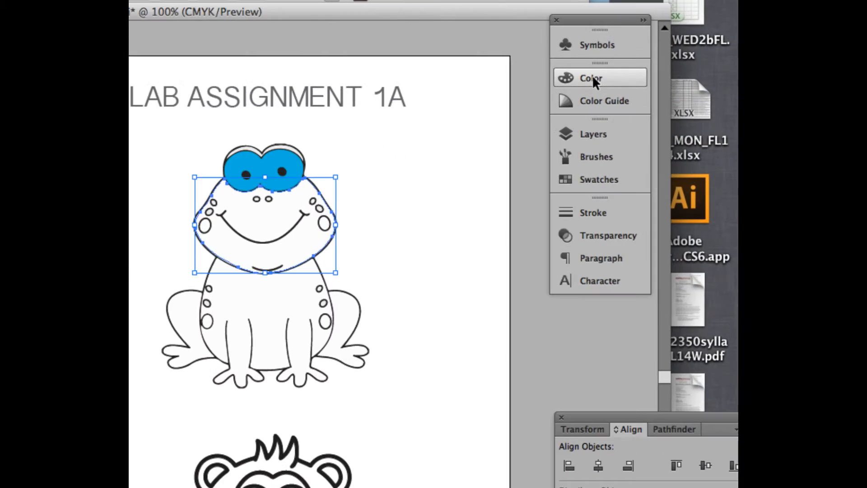
Step: Fill the frog's face with the olive green from the Color Guide's suggested colours
click(592, 77)
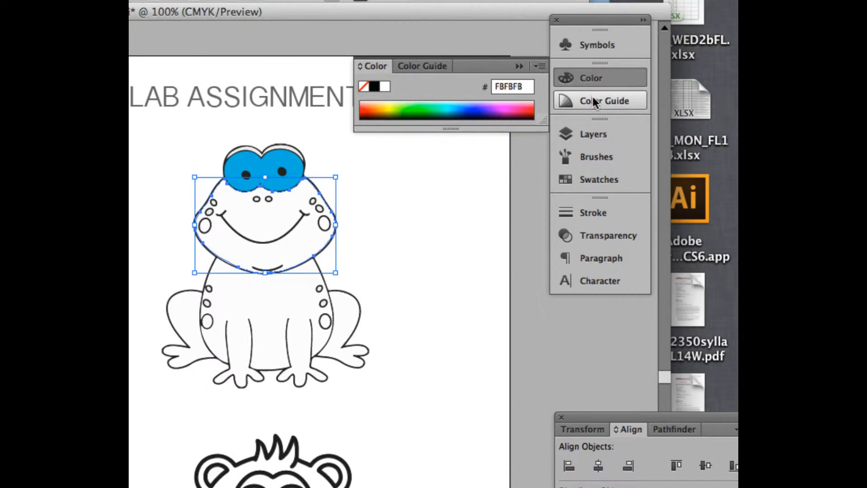
click(592, 97)
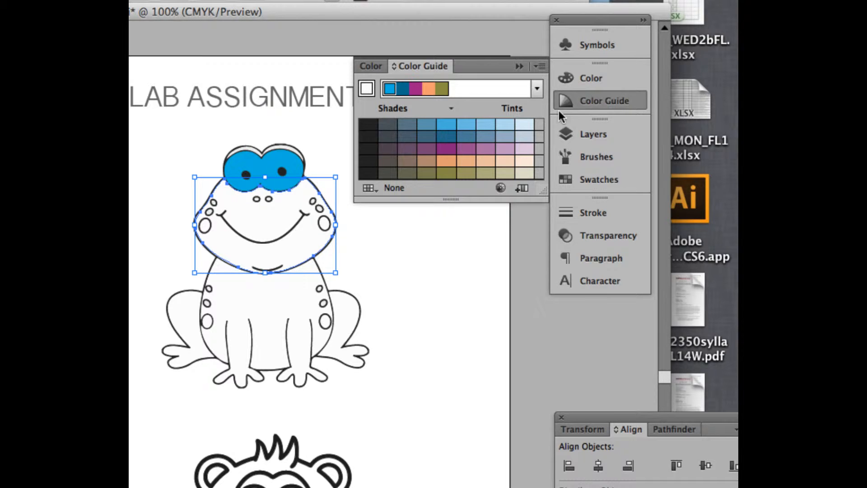
click(427, 161)
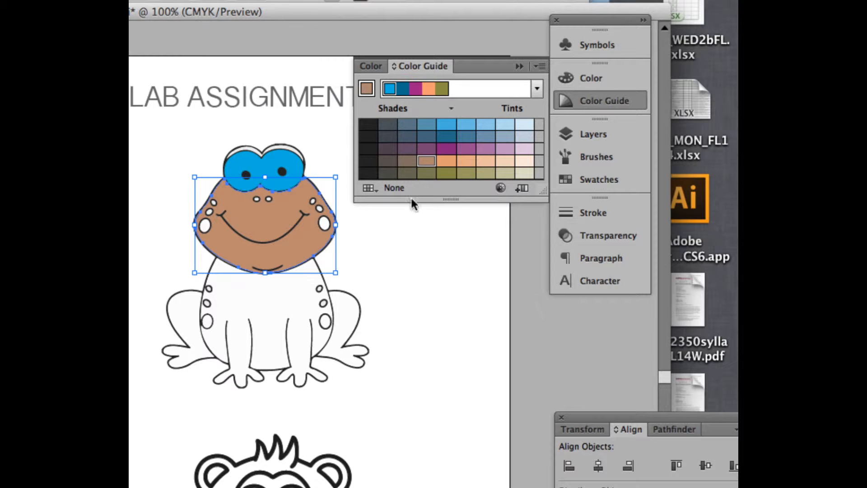
click(444, 173)
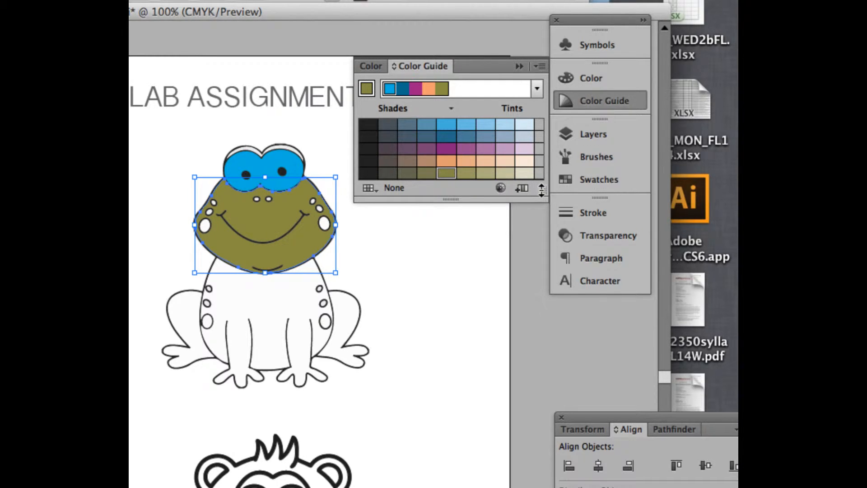
Step: Show the Swatches and darken the frog's face fill to olive 666625 with the Color Picker
click(537, 88)
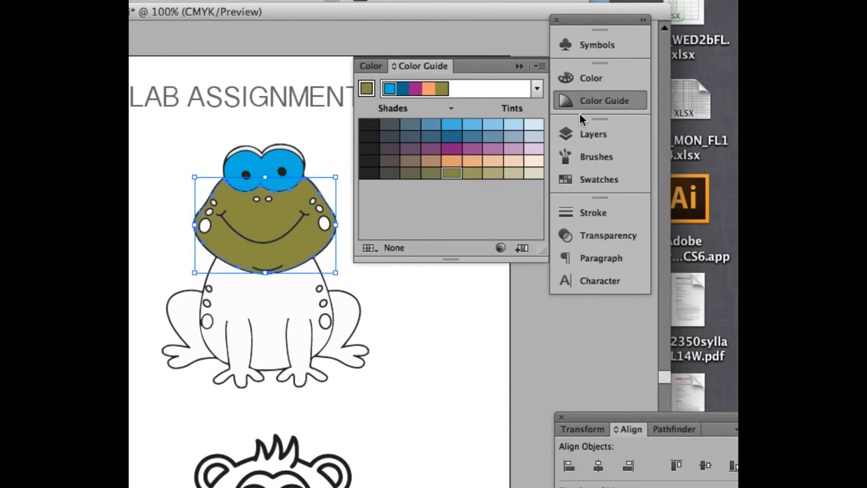
click(603, 177)
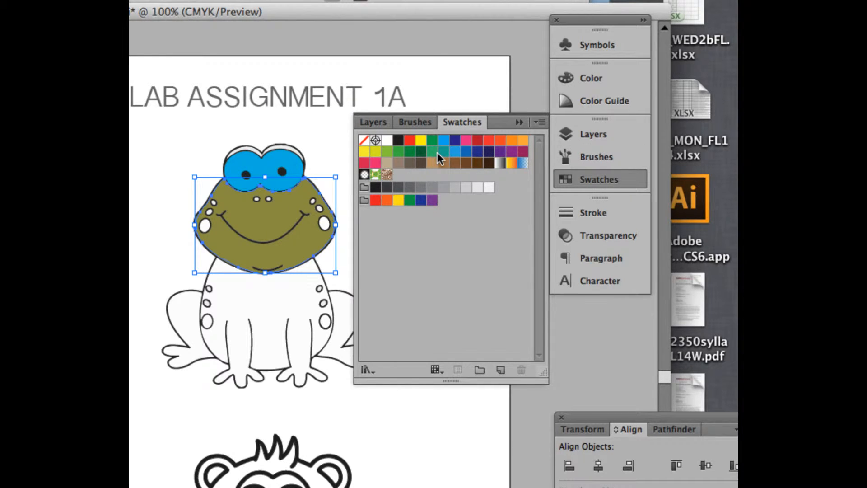
drag(130, 49, 227, 44)
double_click(231, 350)
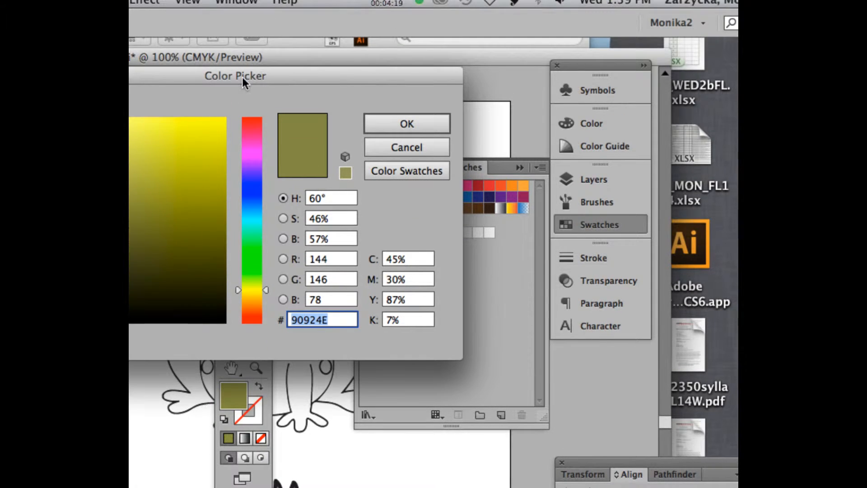
drag(242, 77, 422, 71)
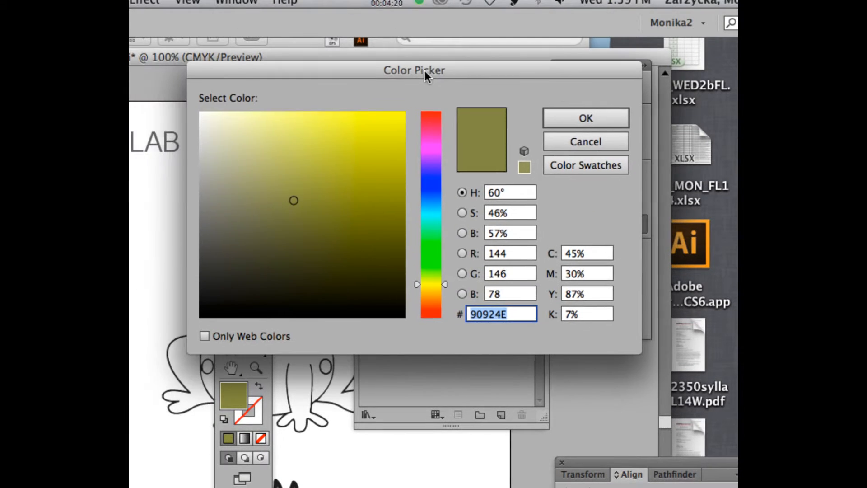
click(333, 235)
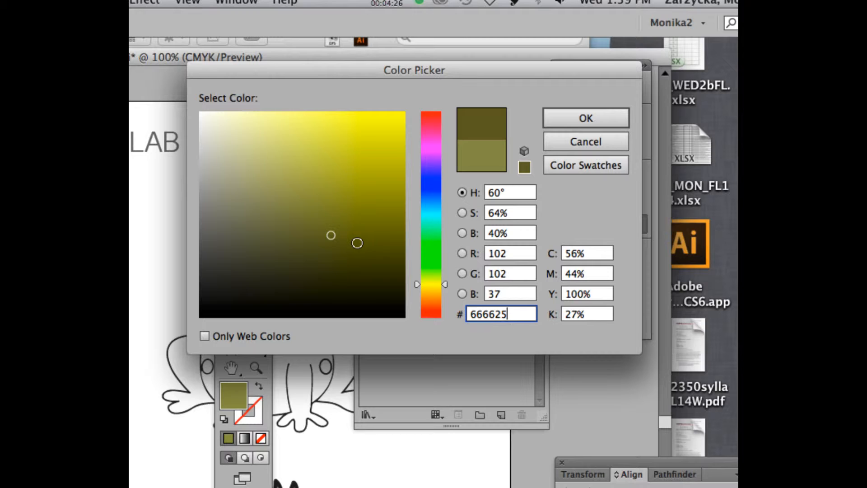
click(599, 118)
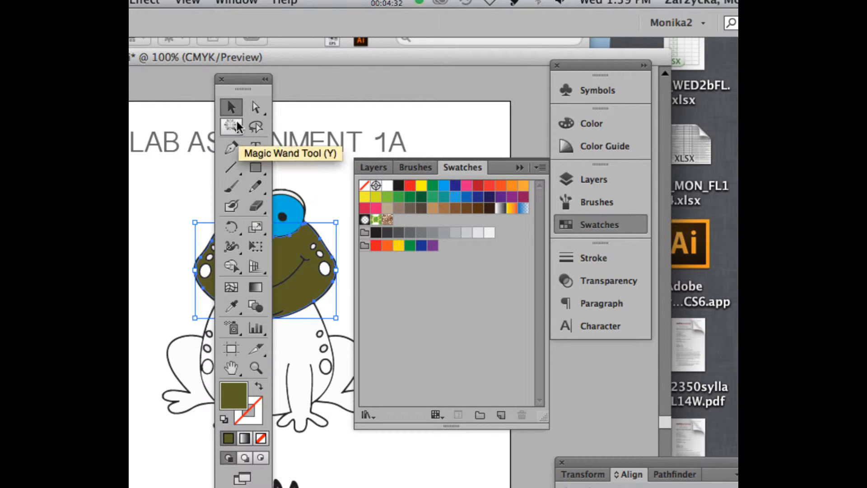
Step: Move the toolbox aside and check the frog face's fill colour in the Color Picker
drag(247, 84, 226, 49)
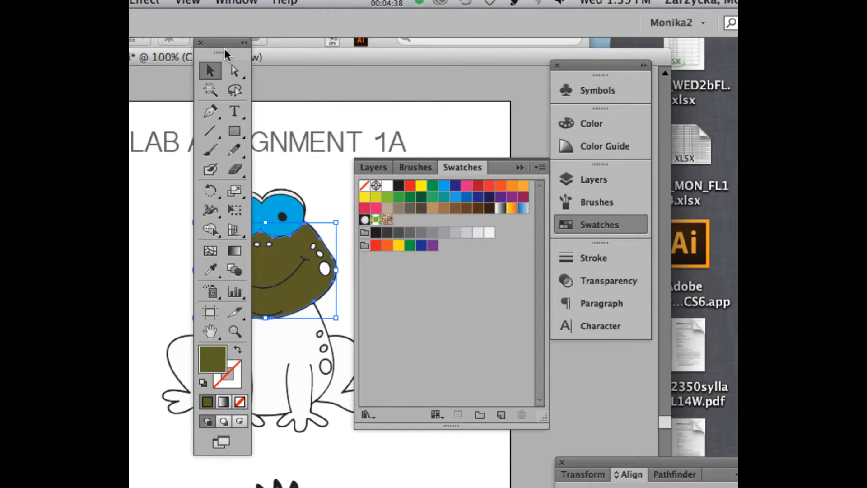
double_click(210, 360)
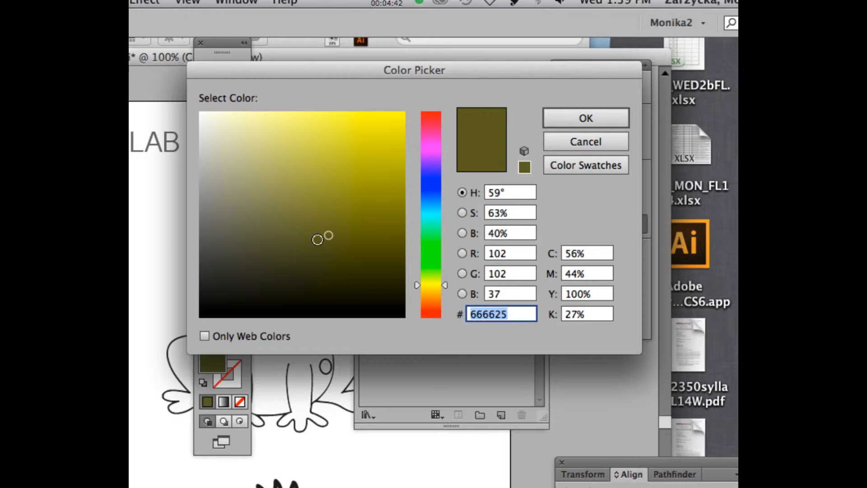
click(593, 119)
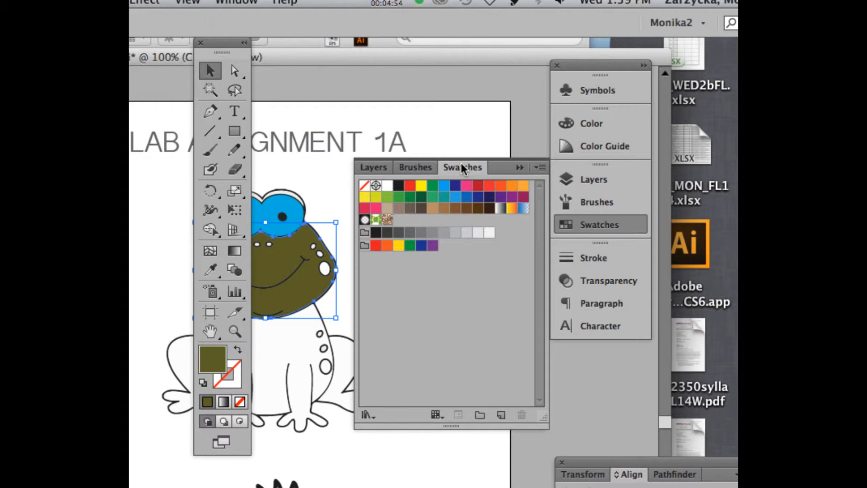
Step: Save the face's fill colour as a new process-colour swatch named mossy_green
click(499, 416)
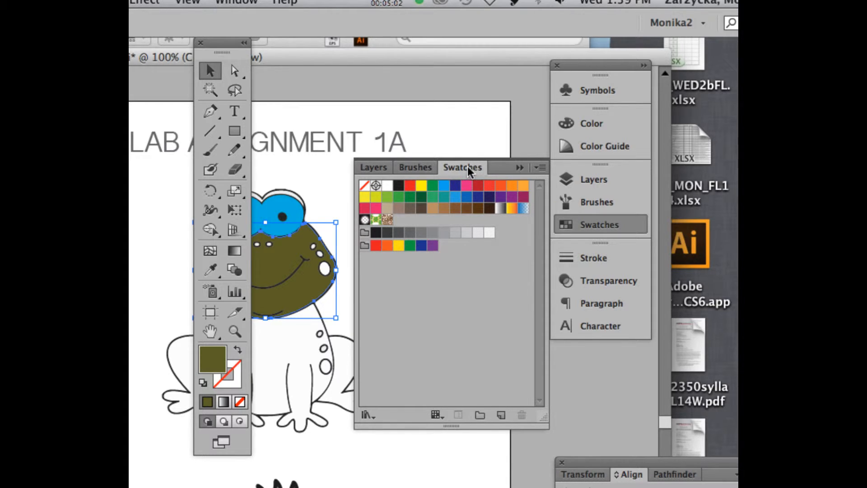
click(233, 1)
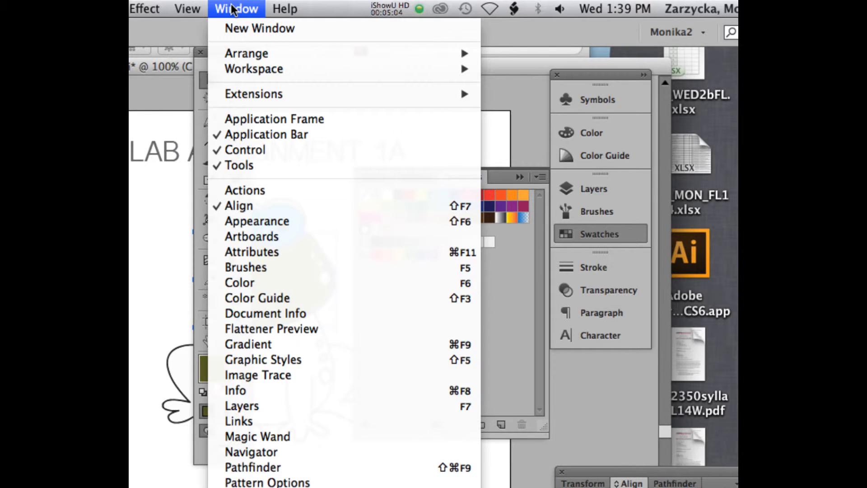
click(232, 9)
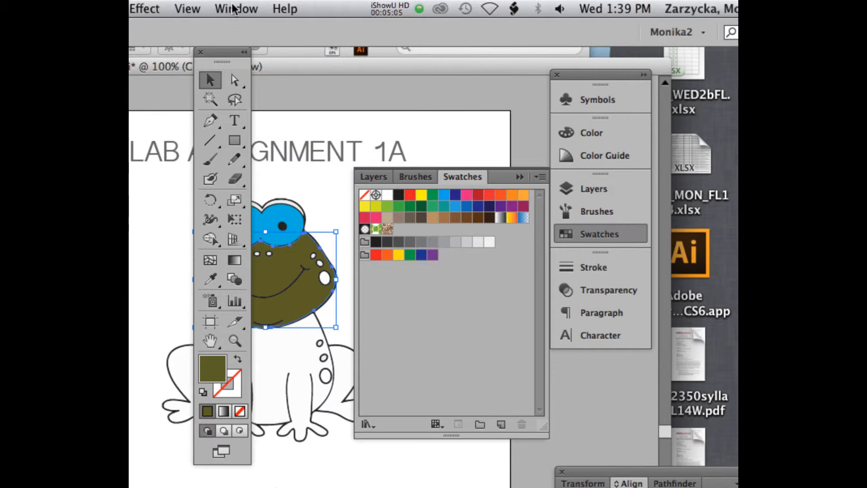
click(502, 423)
drag(344, 274, 511, 167)
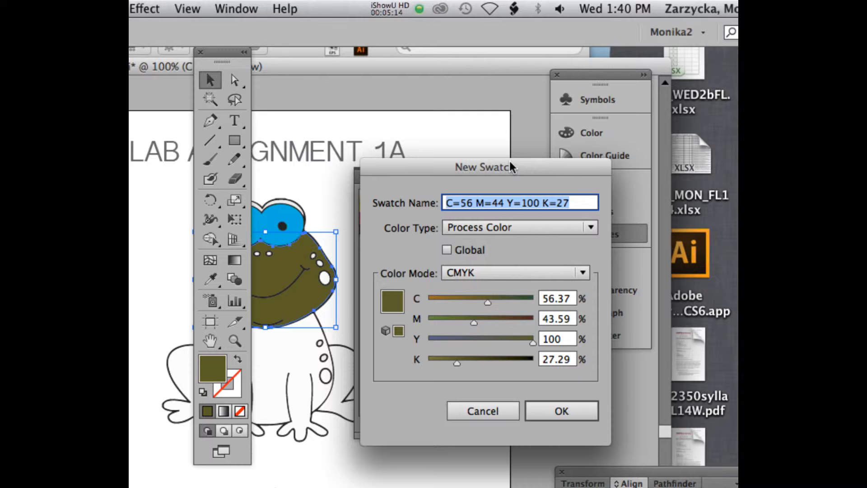
text(mossy gr)
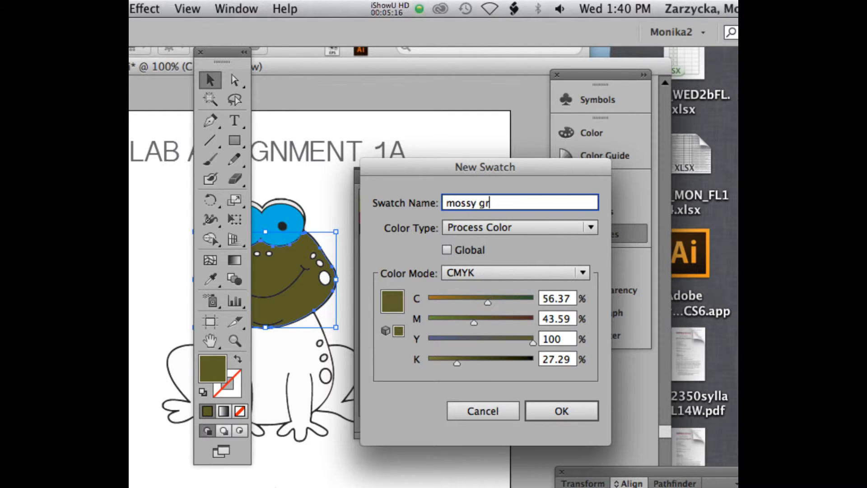
text(een)
click(479, 203)
key(BackSpace)
text(_green)
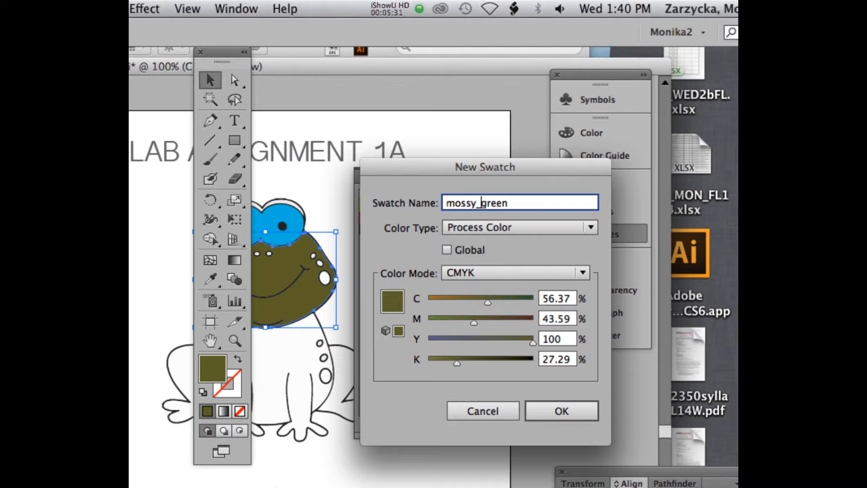
click(561, 411)
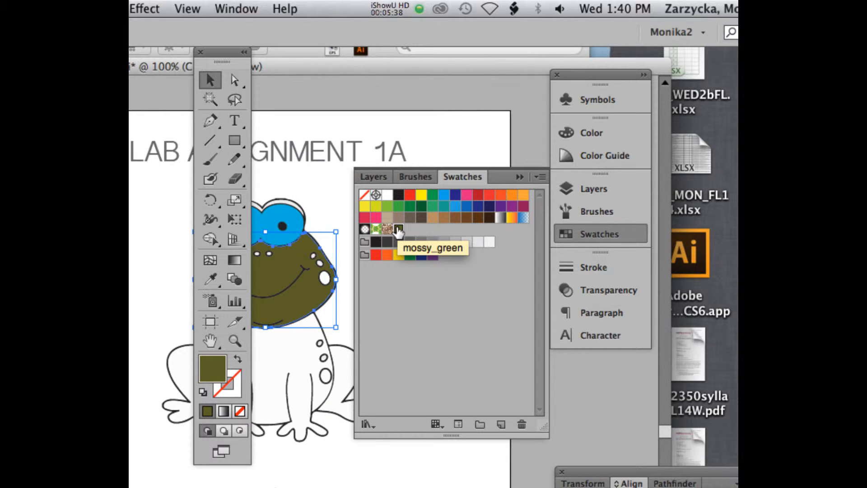
Step: Fill the frog's body and front legs with the mossy_green swatch
click(294, 373)
click(398, 229)
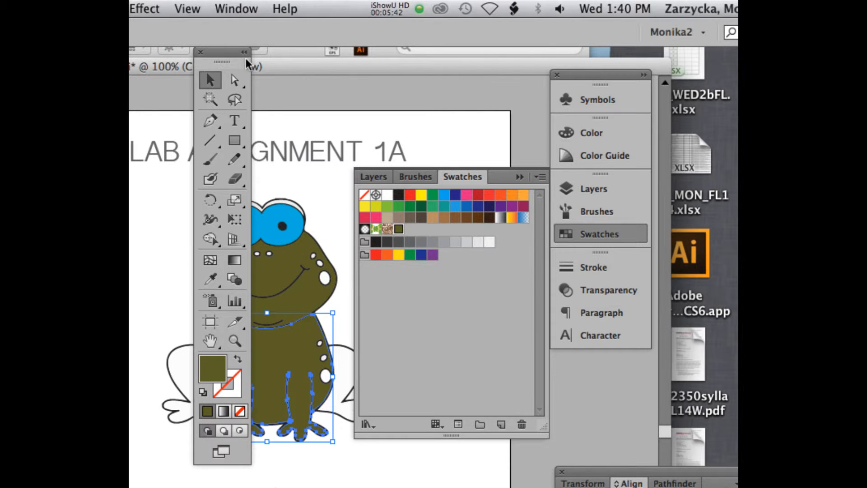
Step: Move the toolbox clear of the frog and fill its body and front legs with yellow-green BCB94A
drag(226, 53, 171, 64)
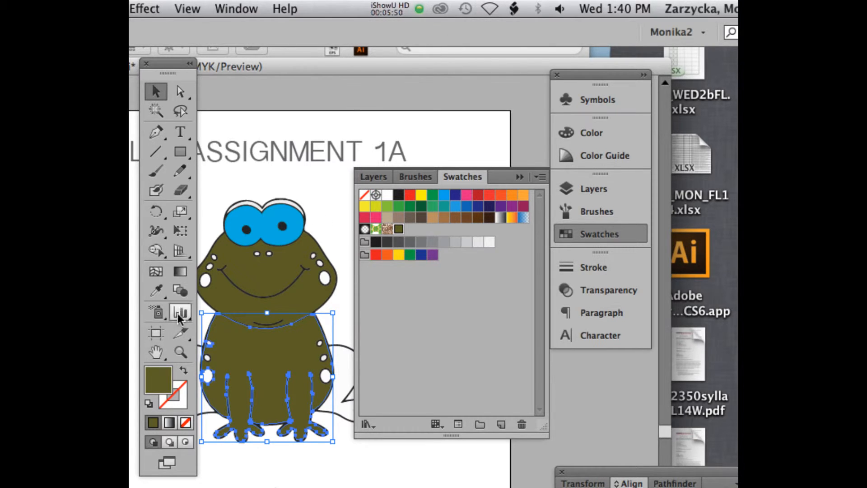
drag(168, 61, 146, 64)
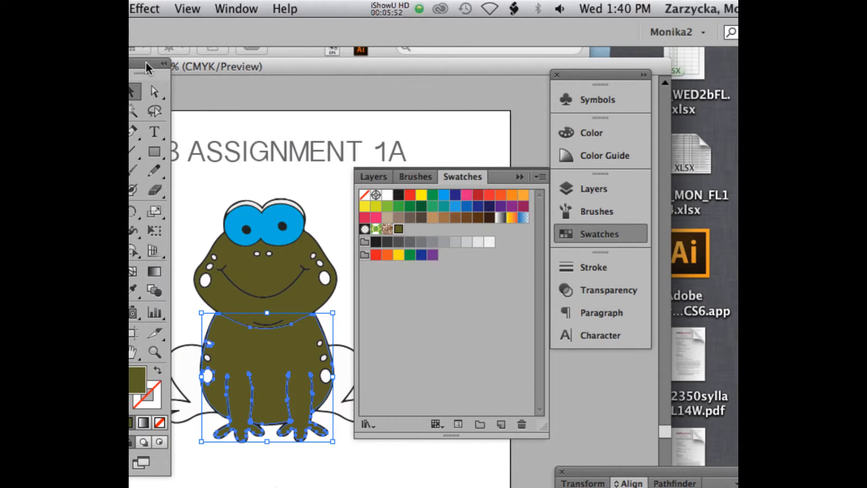
click(186, 380)
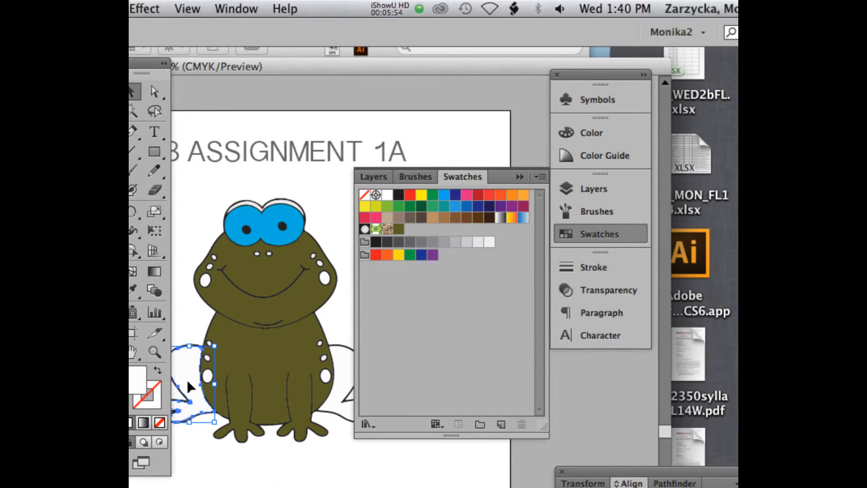
click(247, 344)
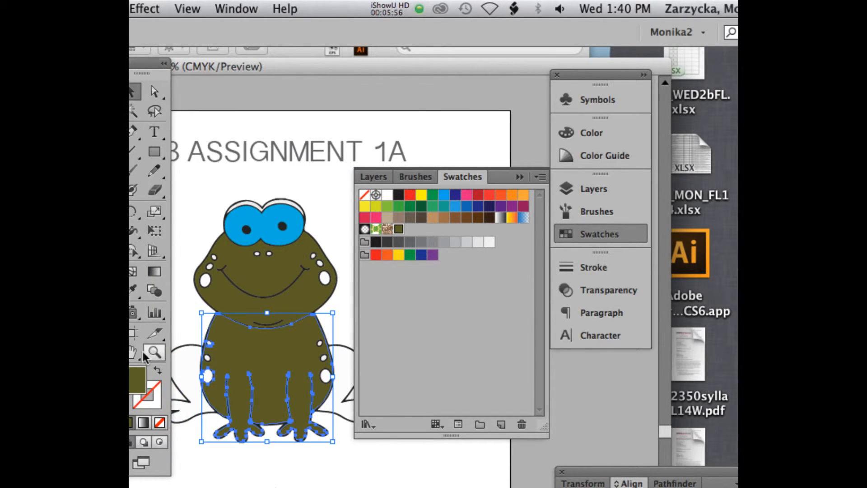
double_click(137, 378)
drag(327, 170, 324, 174)
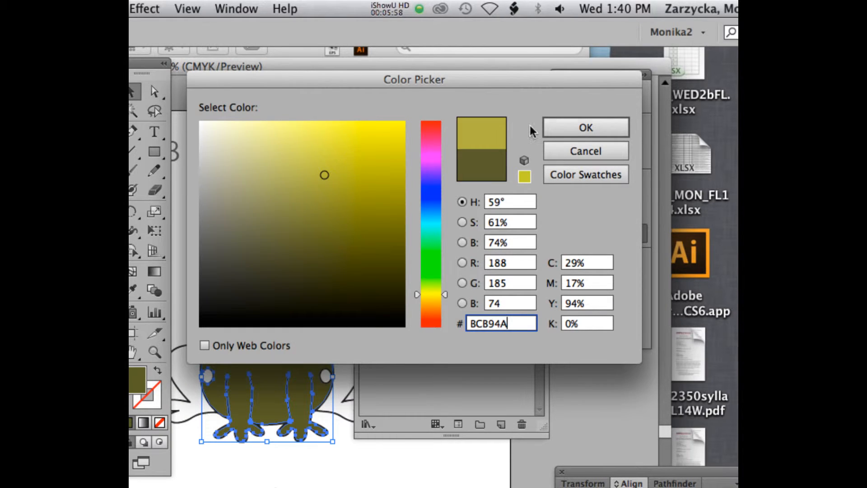
click(570, 131)
Step: Fill both of the frog's hind legs and its eyelids with the mossy_green swatch
click(183, 357)
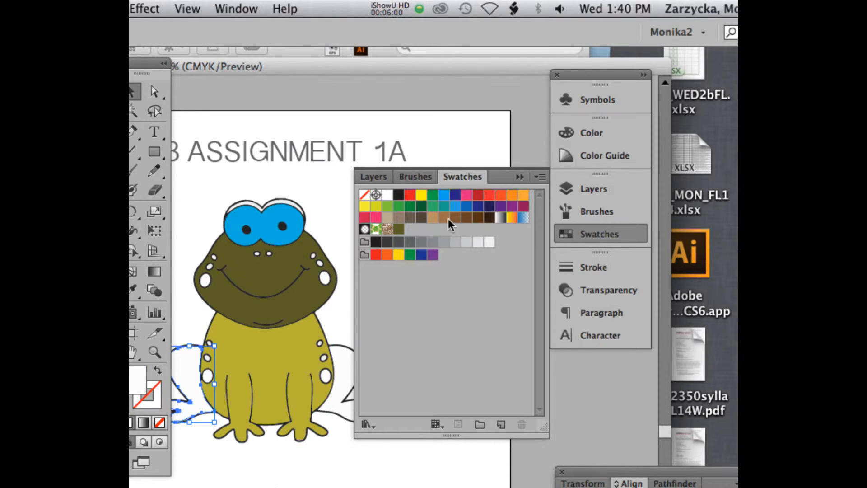
click(399, 229)
click(345, 362)
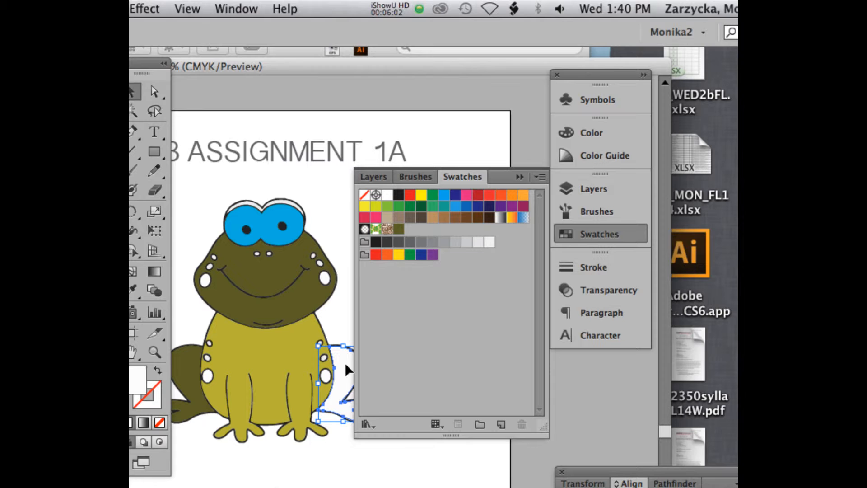
click(404, 229)
click(259, 202)
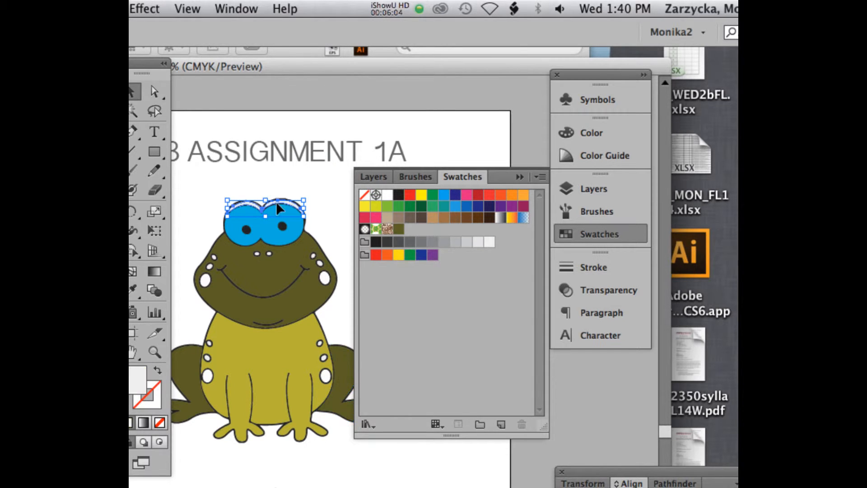
click(402, 229)
Step: Fill the three spots on the left side of the frog's face with the dark grey-brown swatch
click(205, 278)
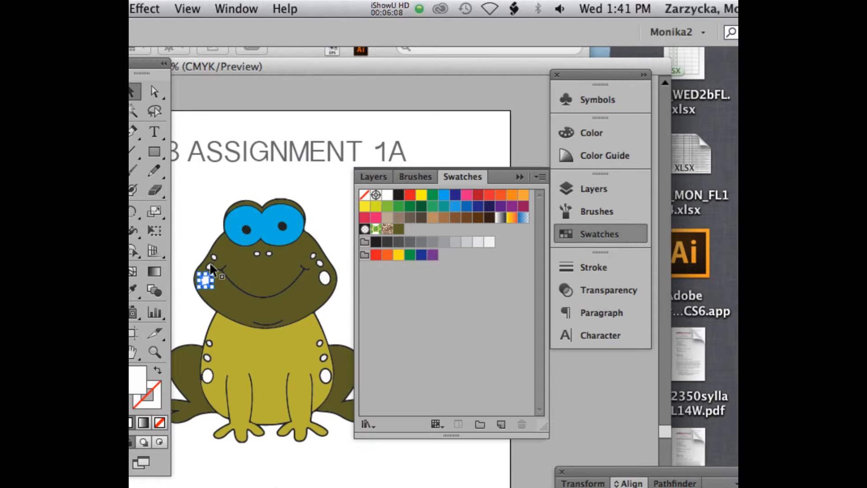
shift+click(211, 260)
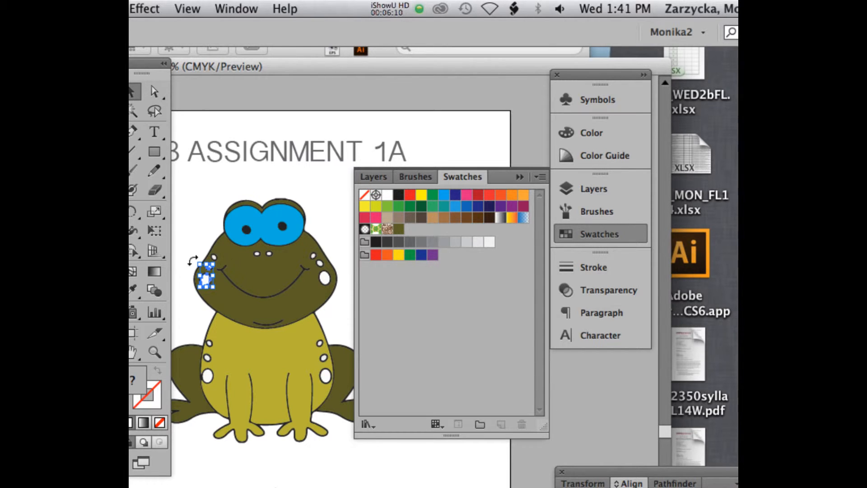
click(421, 218)
click(272, 257)
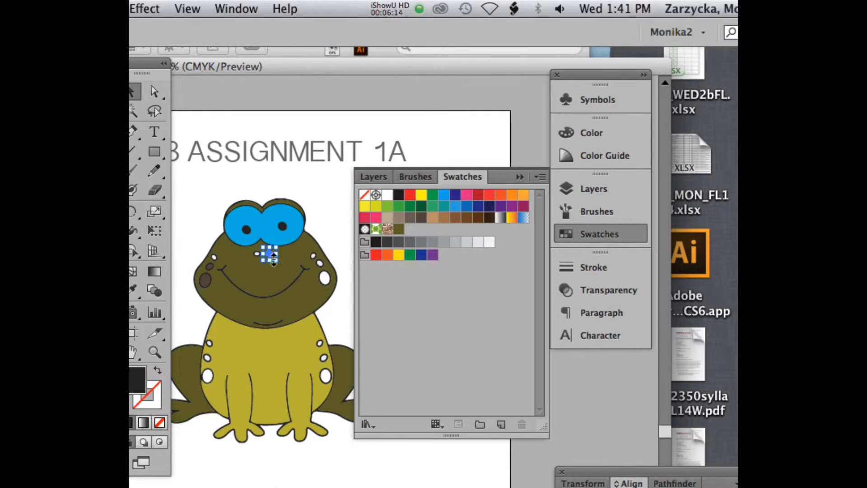
click(213, 255)
click(422, 219)
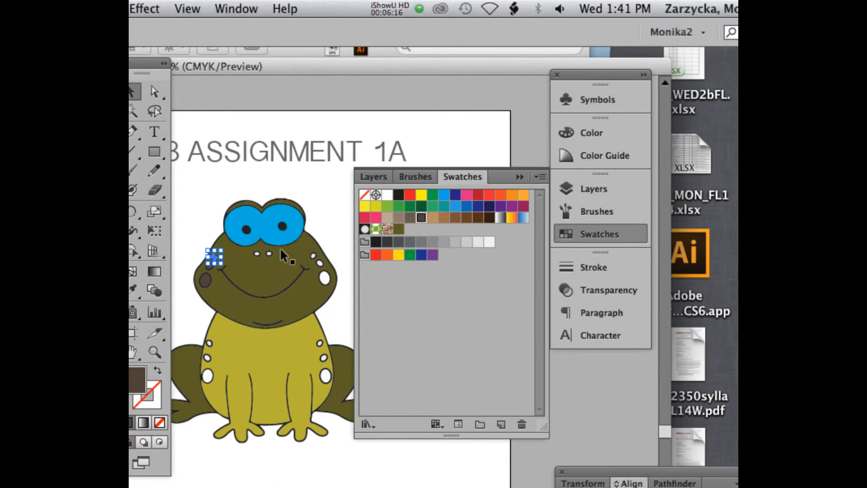
Step: Fill the three spots on the right side of the frog's face with the same dark grey-brown swatch
click(327, 279)
shift+click(319, 263)
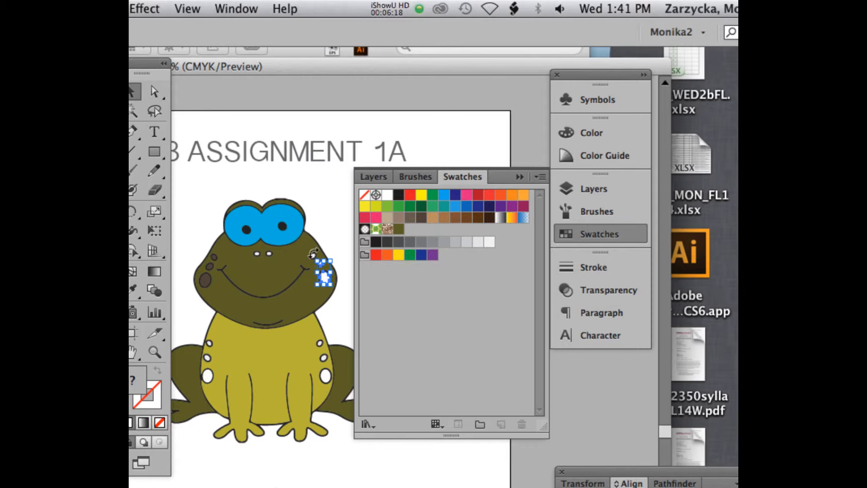
shift+click(314, 255)
click(422, 219)
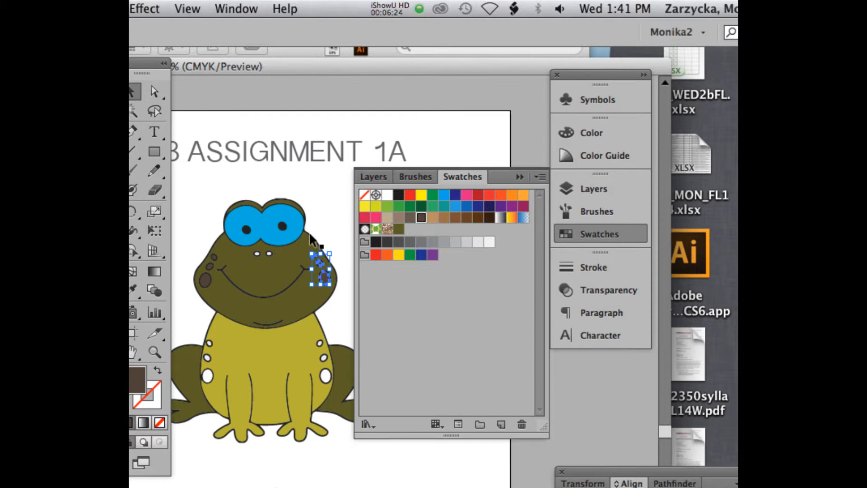
click(253, 252)
Step: Fill the three spots on the left side of the frog's body with the brown swatch C=35 M=60 Y=80 K=25
click(203, 378)
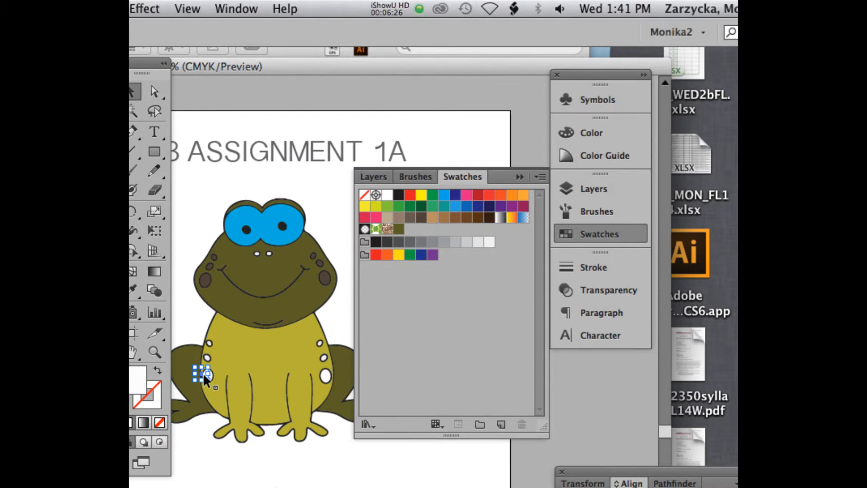
click(225, 378)
click(207, 373)
shift+click(208, 357)
shift+click(209, 344)
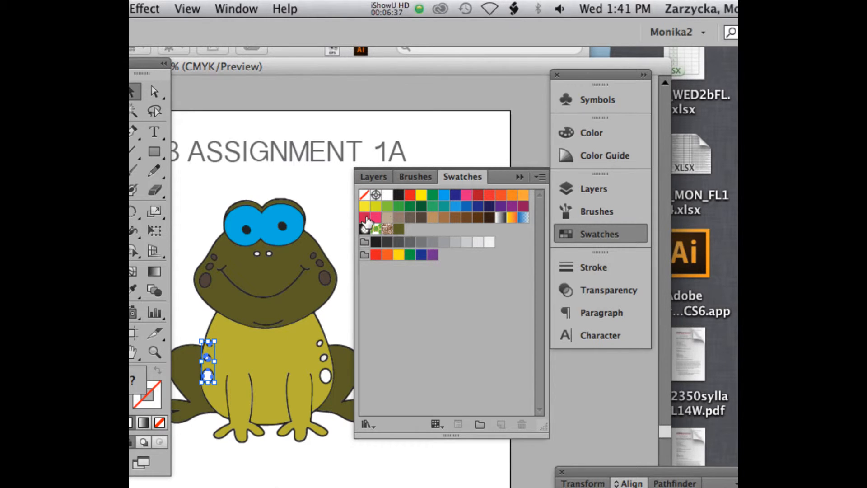
click(454, 219)
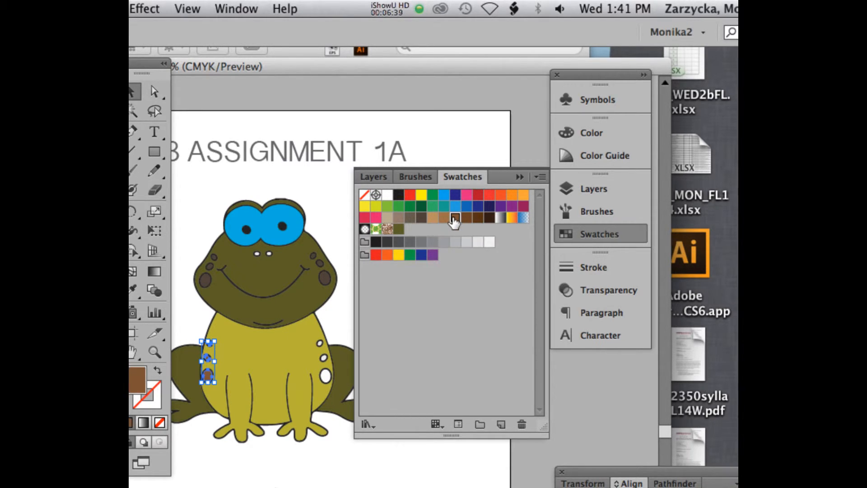
Step: Fill the three spots on the right side of the frog's body with the brown swatch C=35 M=60 Y=80 K=25
click(324, 381)
shift+click(323, 357)
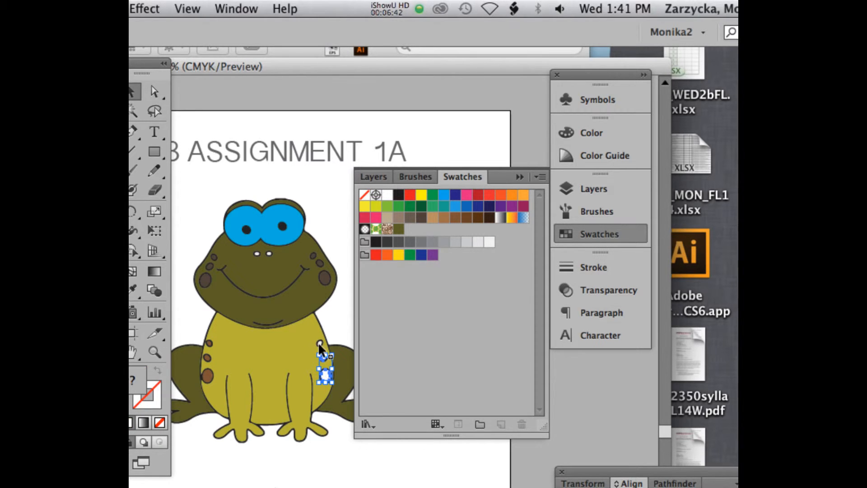
shift+click(318, 341)
click(456, 219)
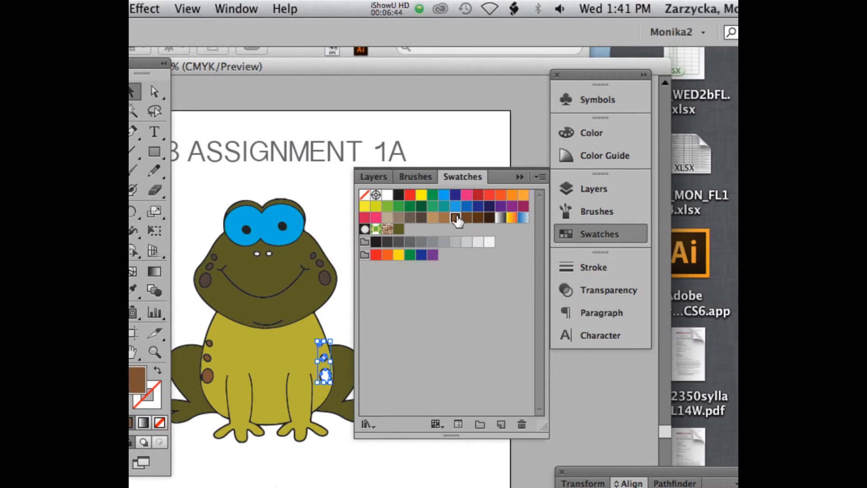
Step: Fill both of the frog's nostrils with the orange swatch C=0 M=50 Y=100 K=0
click(256, 258)
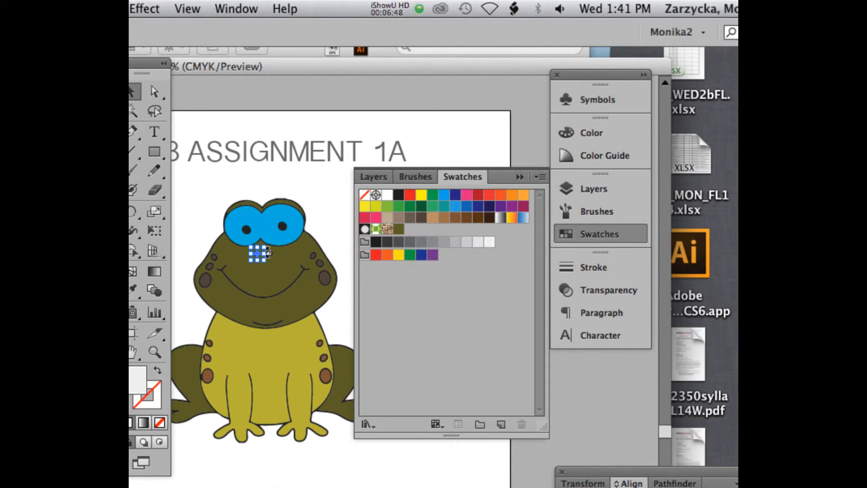
drag(267, 252, 279, 249)
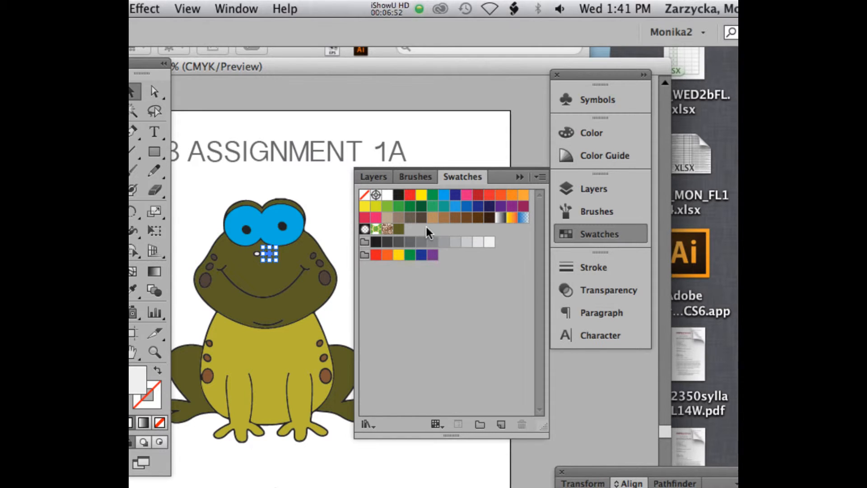
click(512, 194)
click(256, 252)
click(256, 250)
click(512, 196)
click(273, 221)
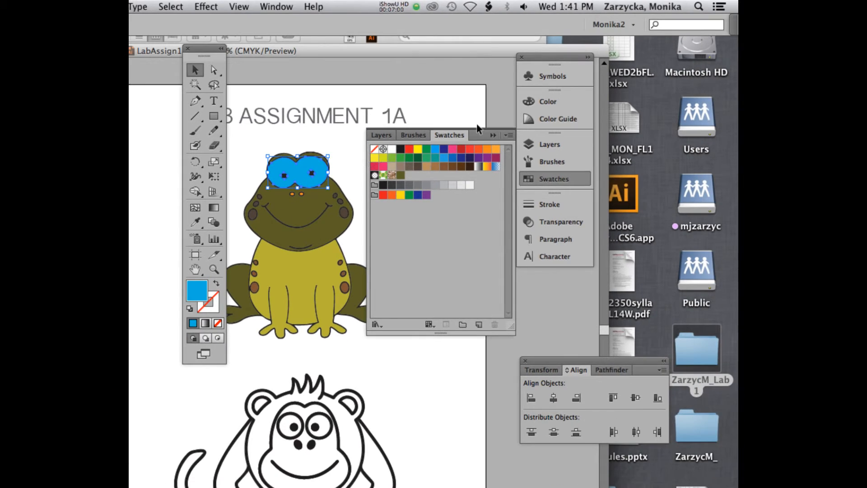
drag(201, 51, 158, 59)
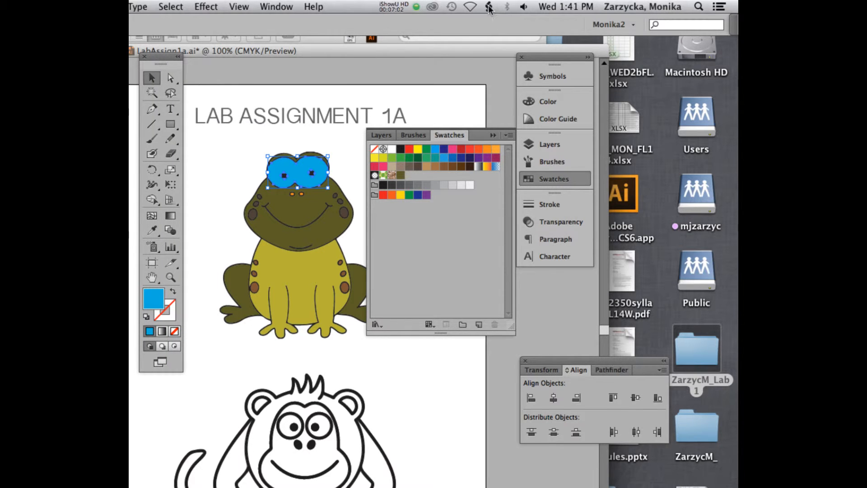
click(400, 5)
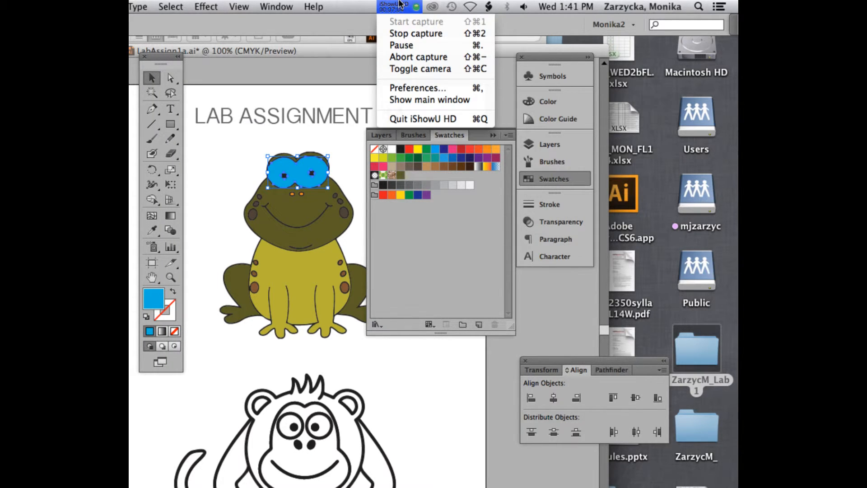
click(401, 45)
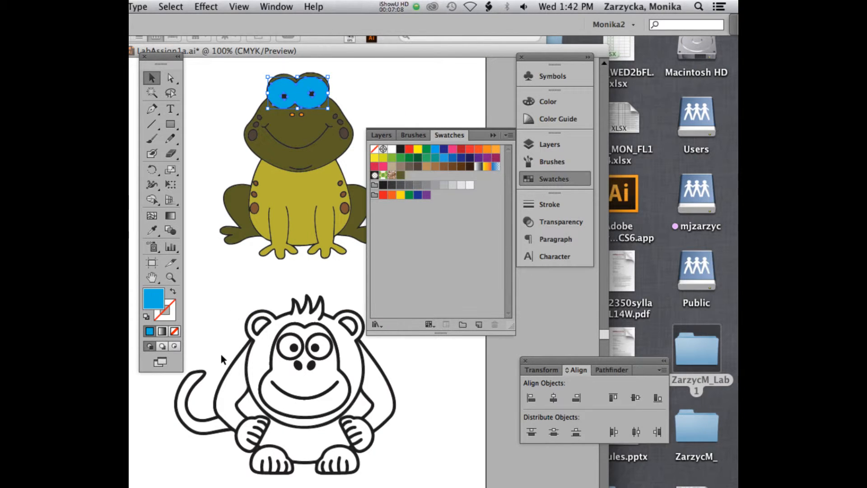
Step: Try to fill the monkey's head with a purple such as 671AAA using the Color Picker
scroll(220, 354, down, 1)
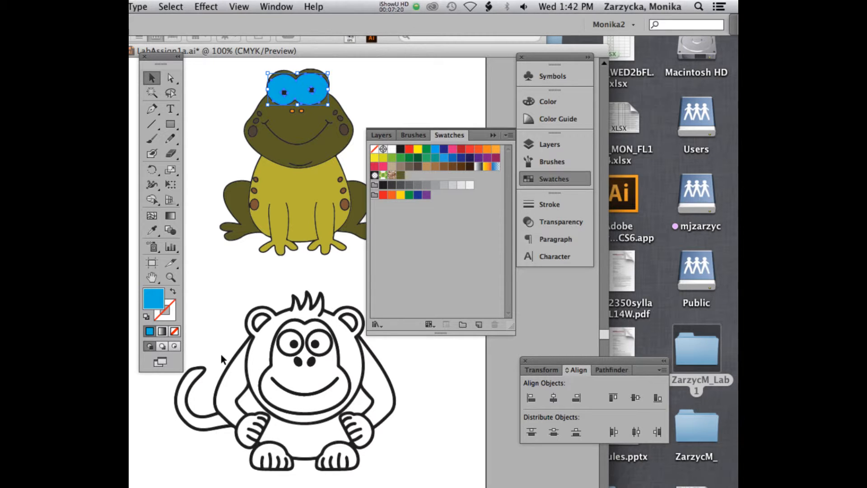
click(252, 357)
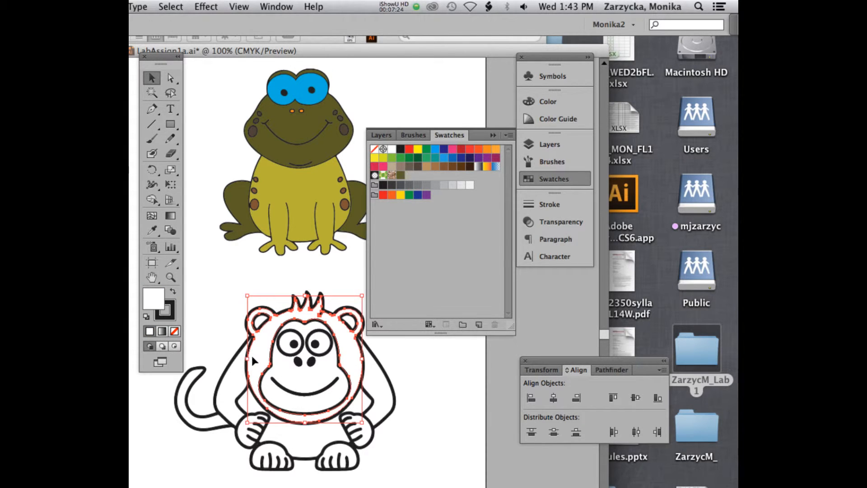
double_click(154, 300)
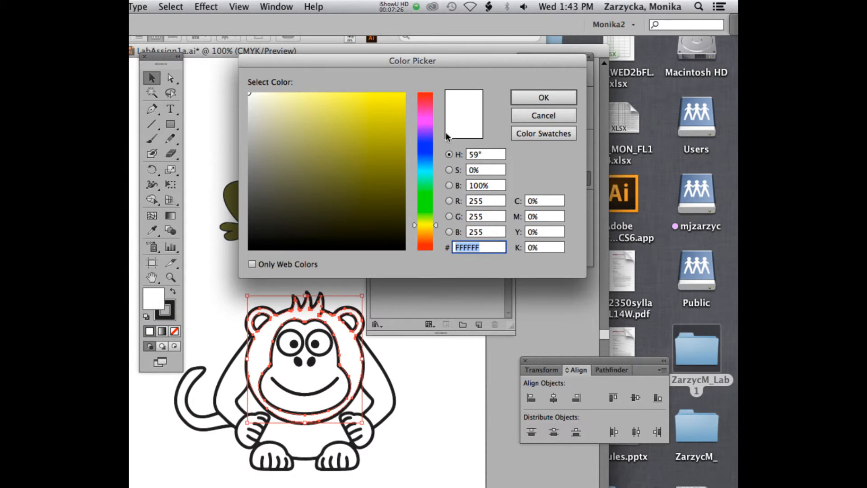
click(425, 132)
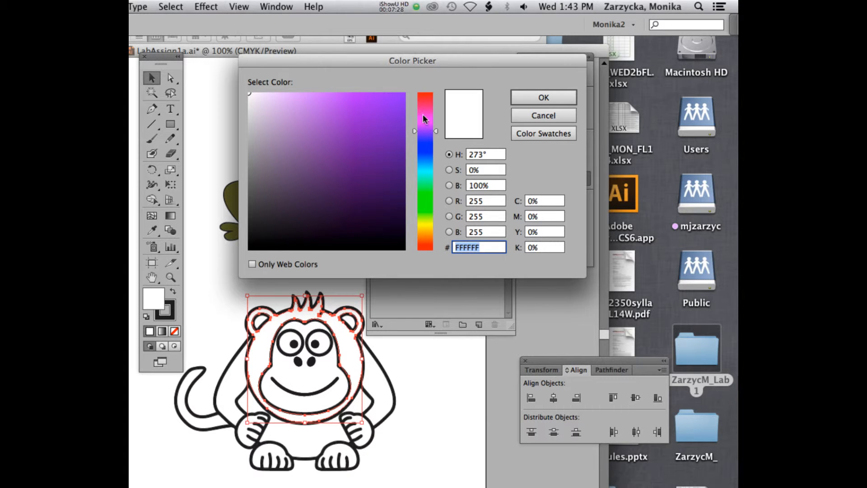
click(381, 144)
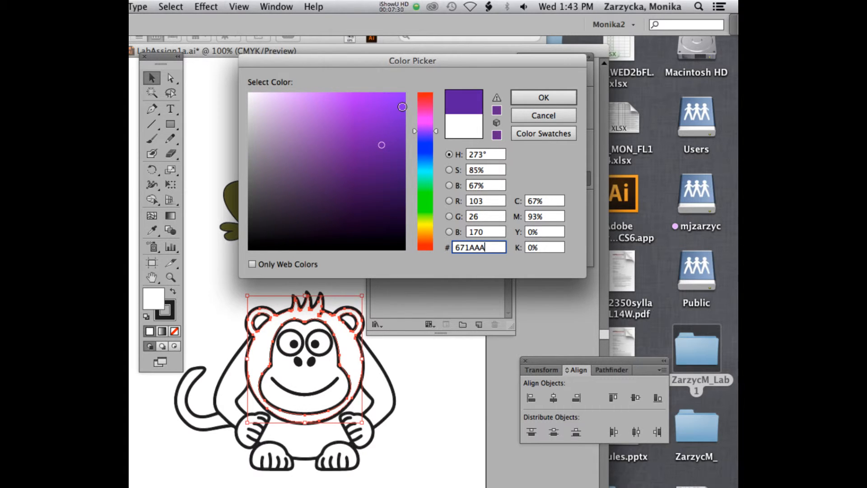
click(538, 98)
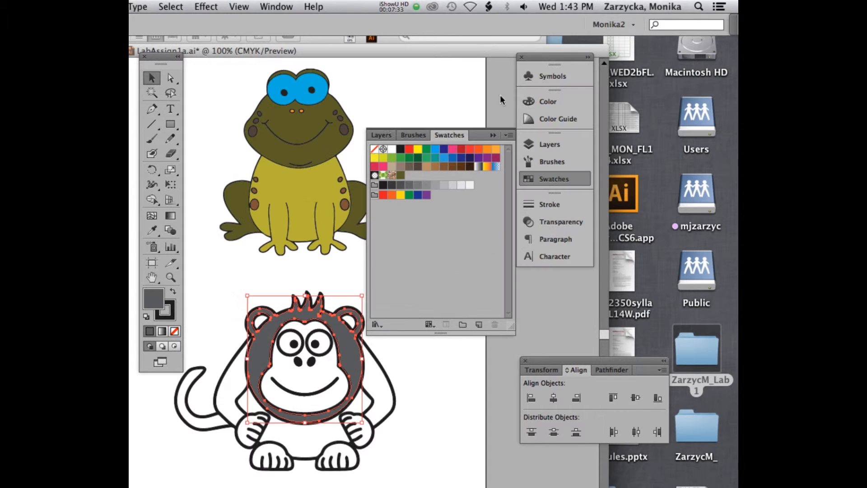
double_click(155, 299)
click(395, 138)
click(542, 97)
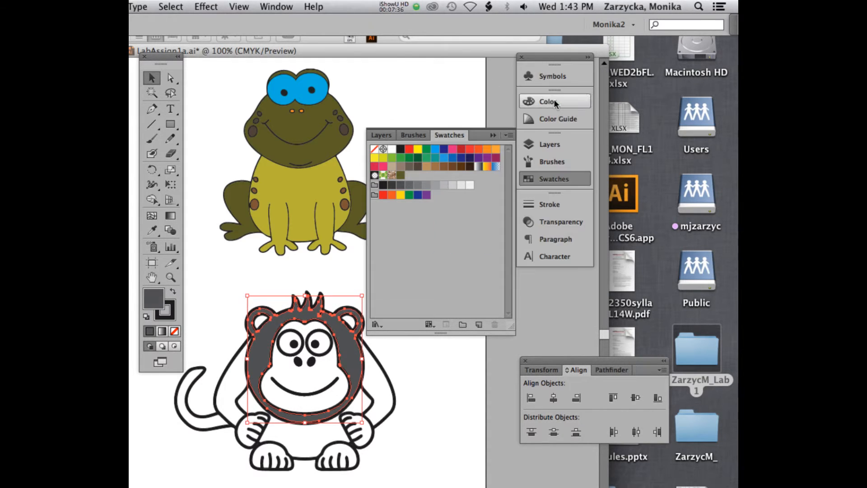
Step: Fill the monkey's head with a blue-violet sampled from the color spectrum and leave the head without a stroke
click(165, 311)
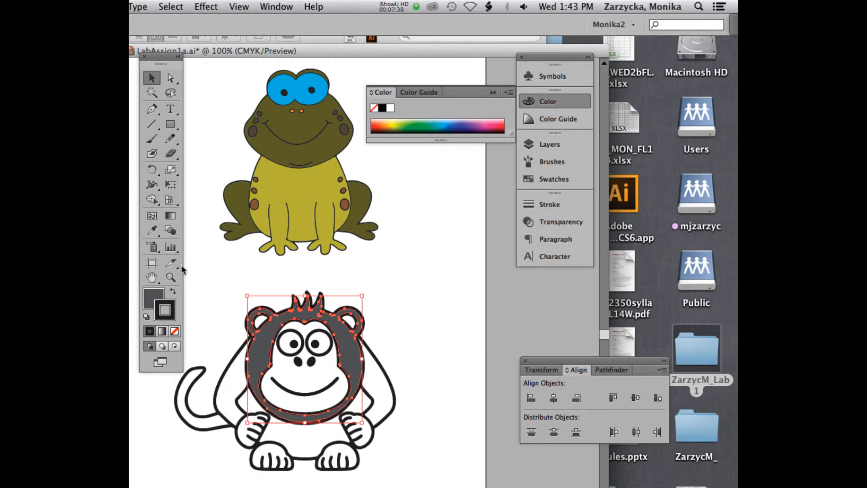
click(473, 123)
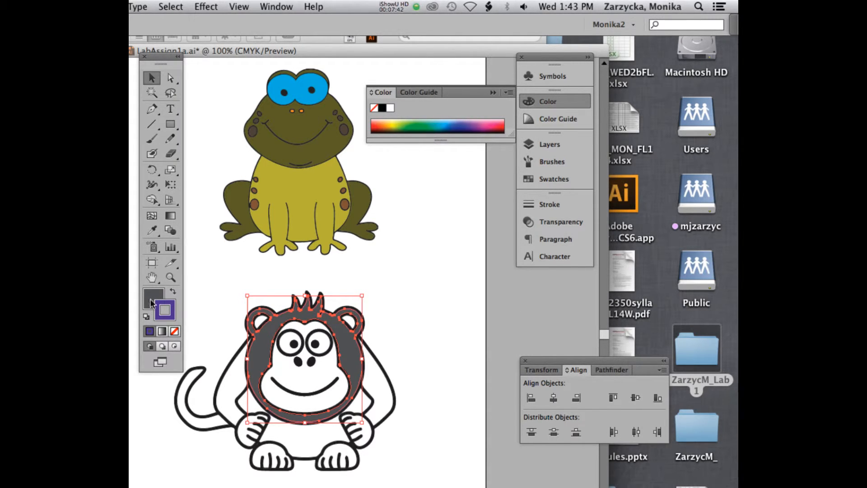
click(173, 292)
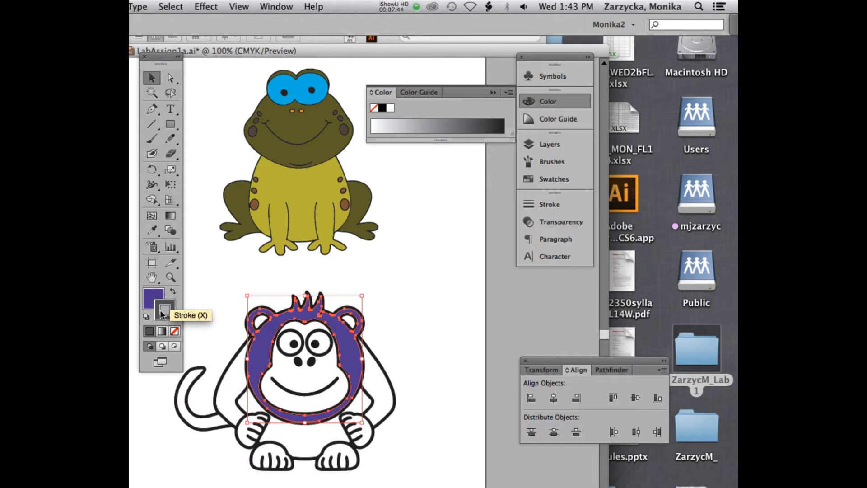
click(175, 331)
click(153, 295)
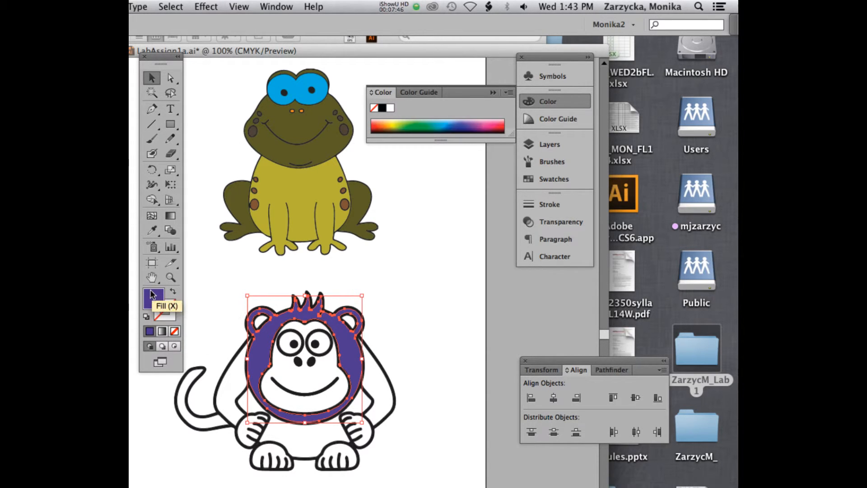
click(227, 321)
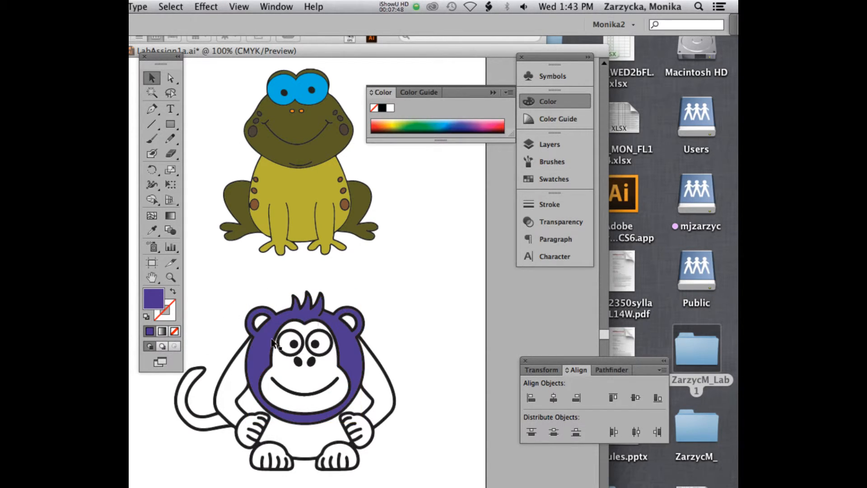
Step: Save the monkey head's blue-violet fill as a new swatch
click(261, 371)
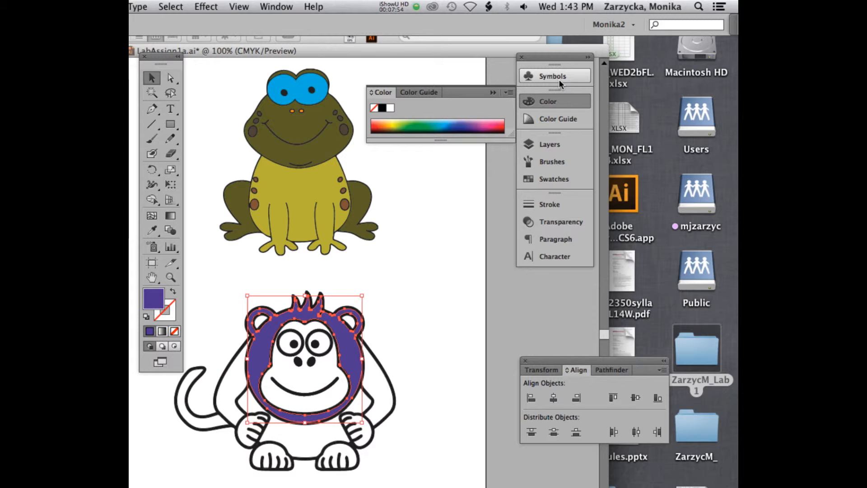
click(552, 180)
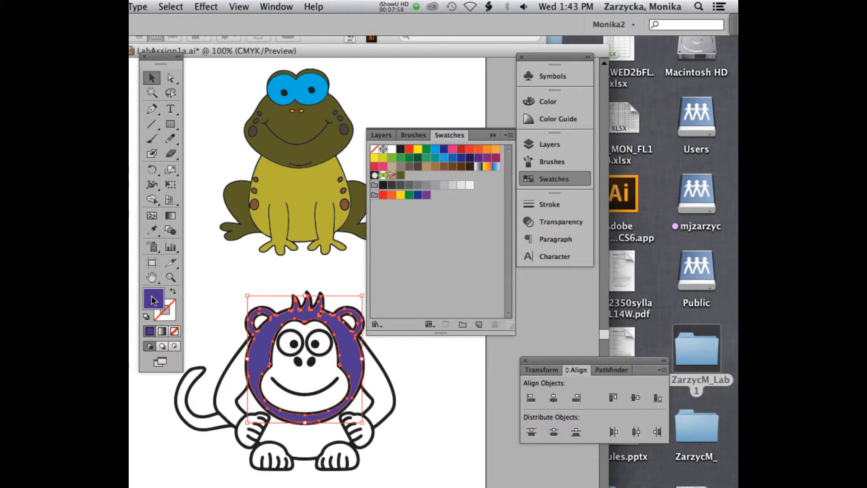
mouse_move(153, 299)
mouse_down()
mouse_move(453, 271)
mouse_move(174, 289)
mouse_move(163, 302)
mouse_up()
drag(161, 56, 194, 47)
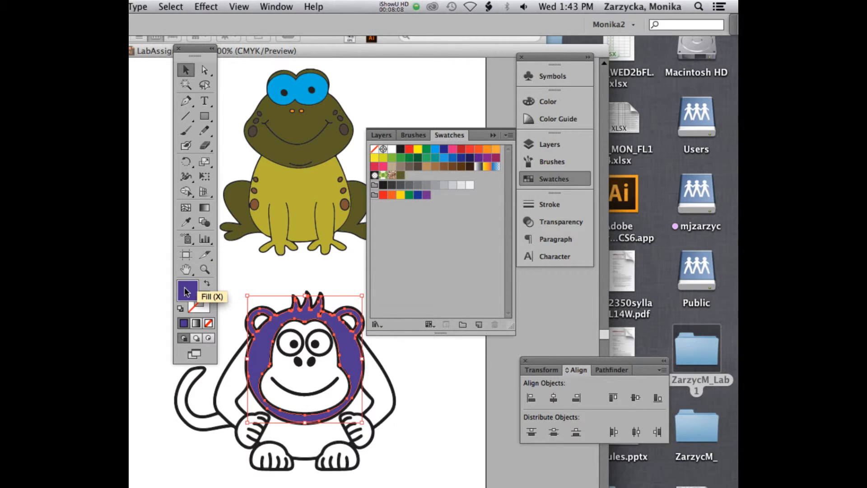
drag(186, 293, 443, 198)
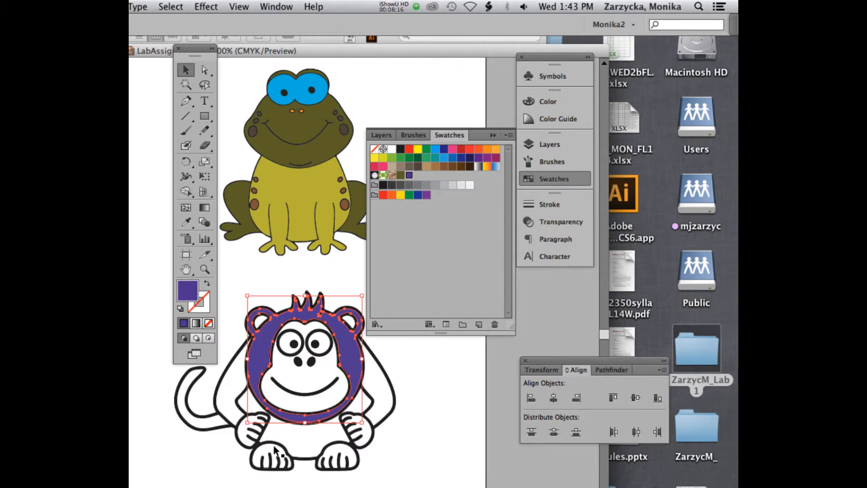
Step: Fill the monkey's torso with a darker shade of the saved purple and store that shade as a new swatch
click(306, 434)
click(412, 172)
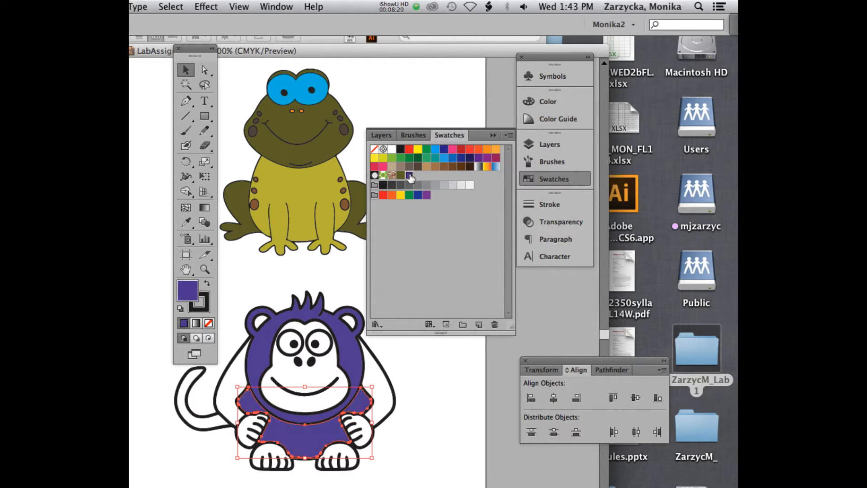
double_click(188, 293)
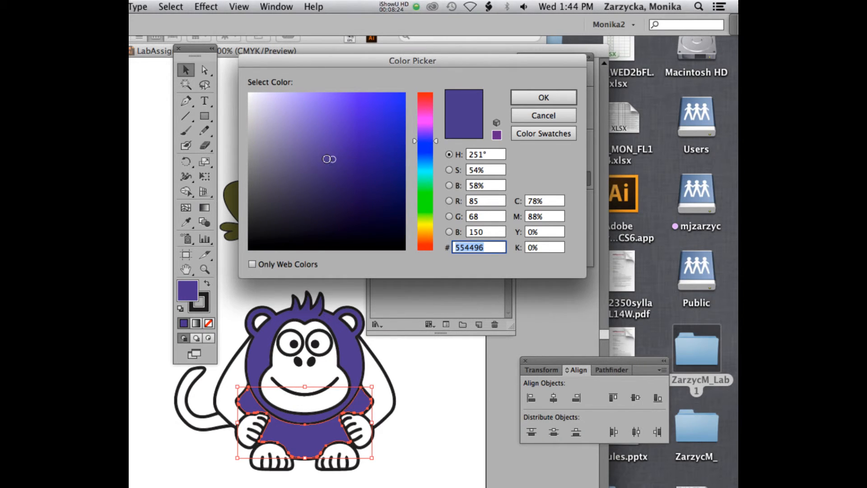
drag(306, 178, 306, 181)
click(544, 97)
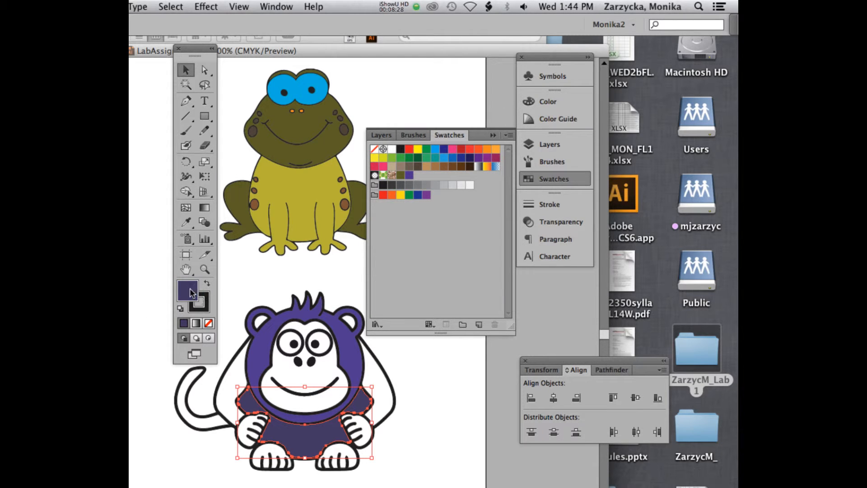
drag(191, 292, 424, 177)
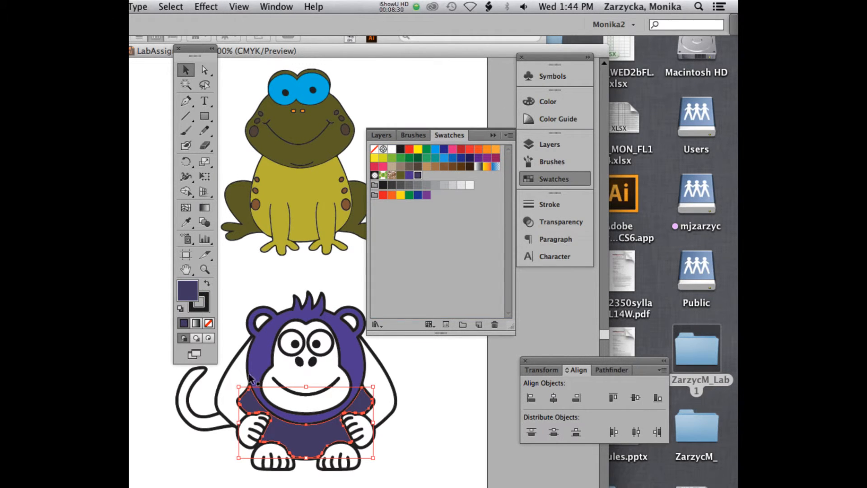
Step: Fill both of the monkey's arms with the lighter purple swatch saved from the head
click(238, 380)
click(417, 175)
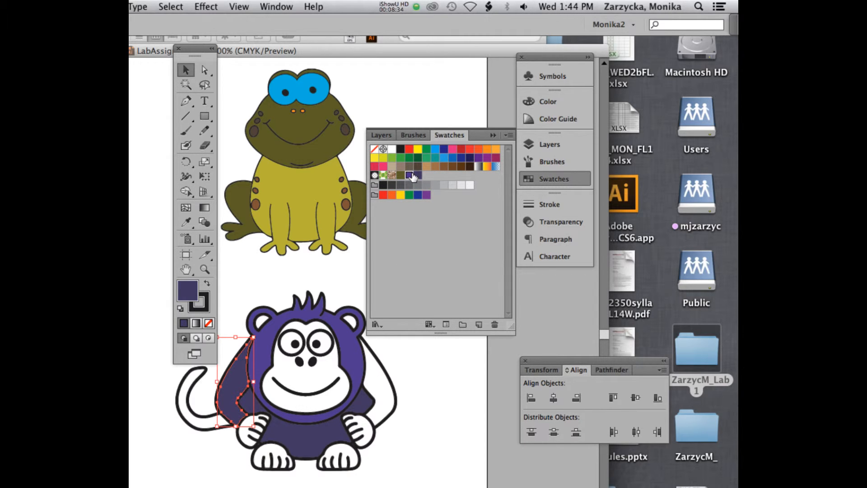
click(409, 177)
click(370, 367)
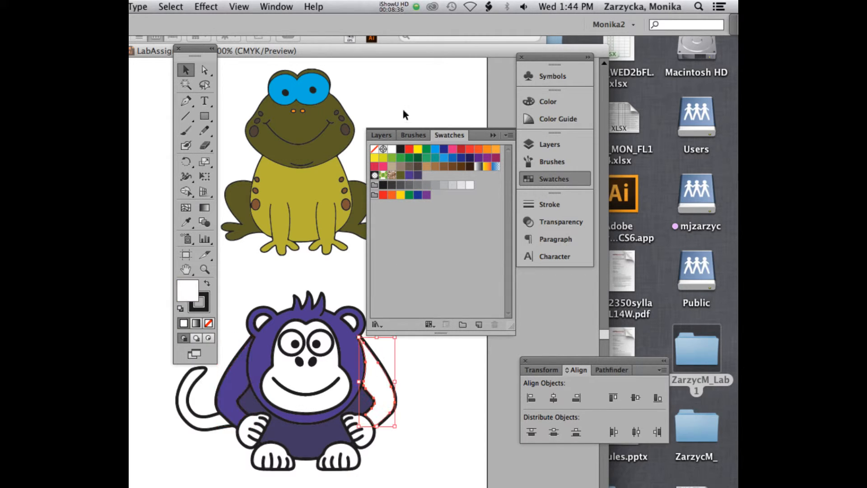
click(410, 175)
Step: Fill the monkey's torso with the orange swatch C=0 M=50 Y=100 K=0 and shift it to a redder orange with a 21° hue
click(303, 434)
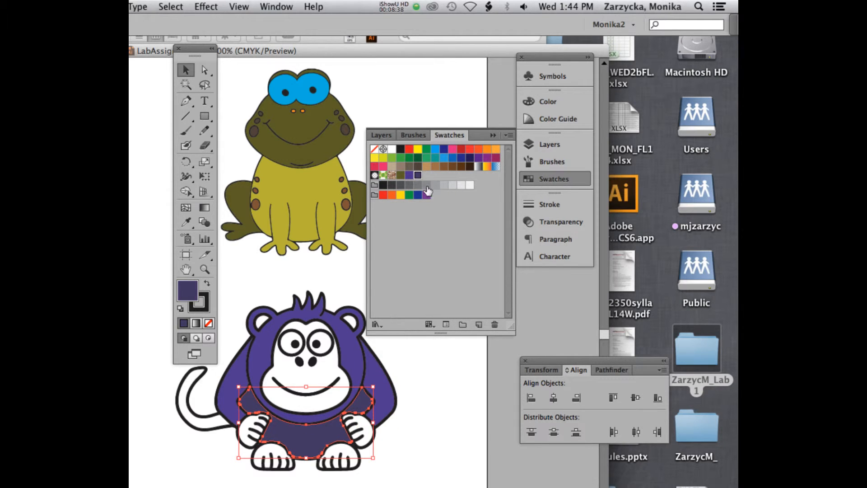
click(488, 149)
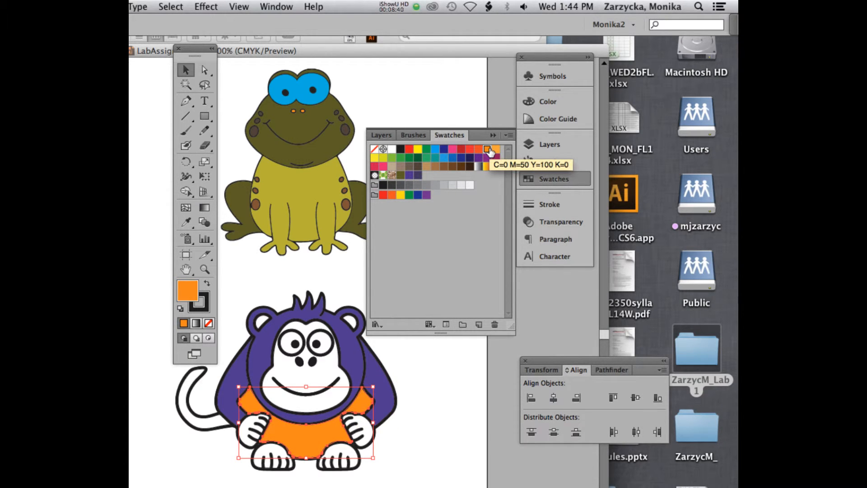
double_click(187, 290)
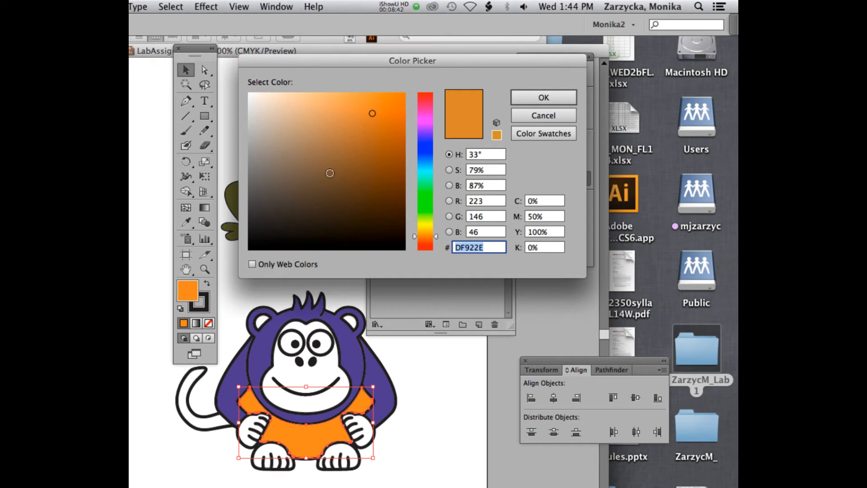
drag(437, 232, 437, 241)
click(388, 105)
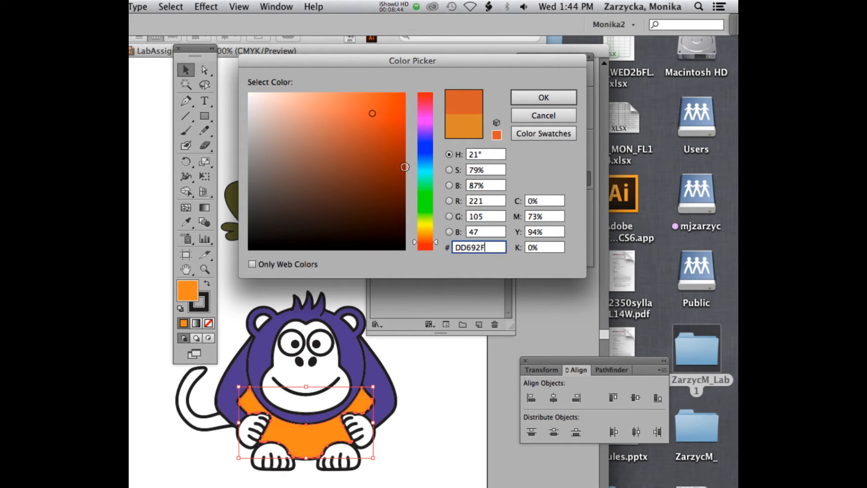
click(544, 97)
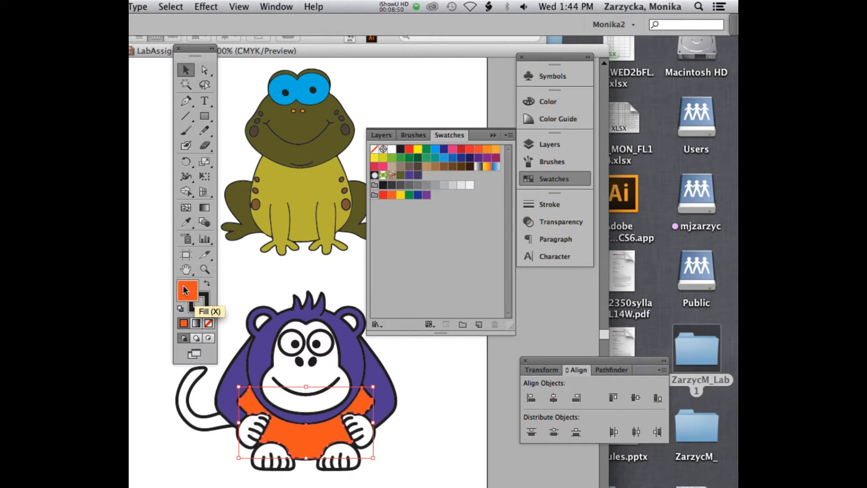
Step: Fill both of the monkey's hands with the orange swatch
click(208, 285)
click(208, 286)
click(254, 439)
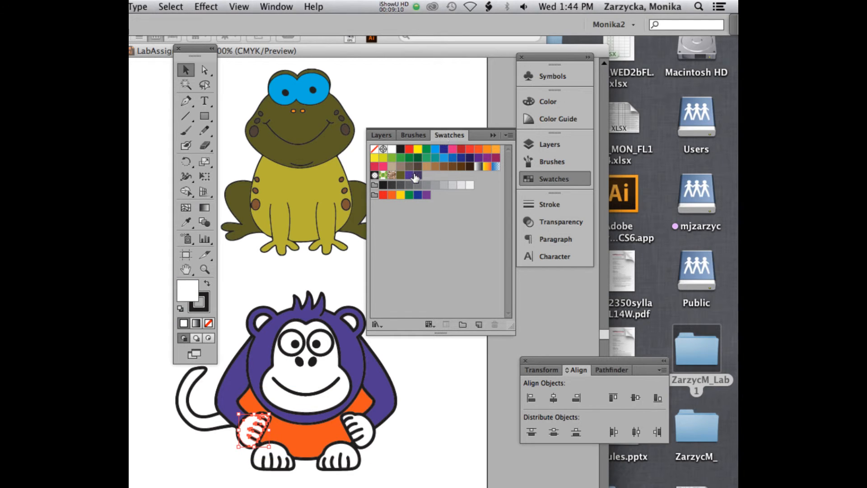
click(488, 154)
click(370, 433)
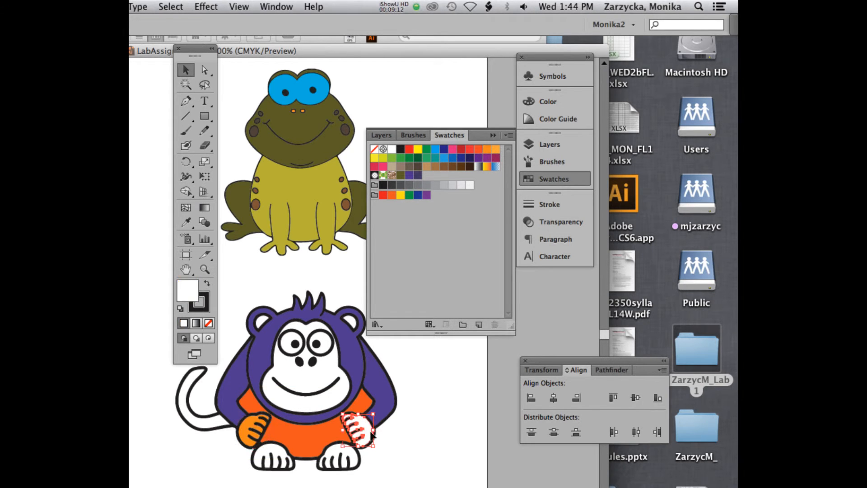
click(490, 154)
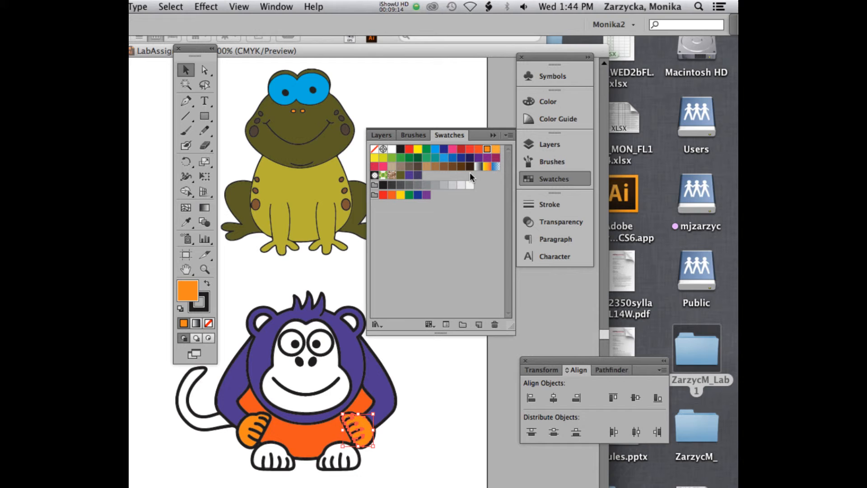
Step: Fill both of the monkey's feet with the lighter purple swatch saved from the head
click(274, 460)
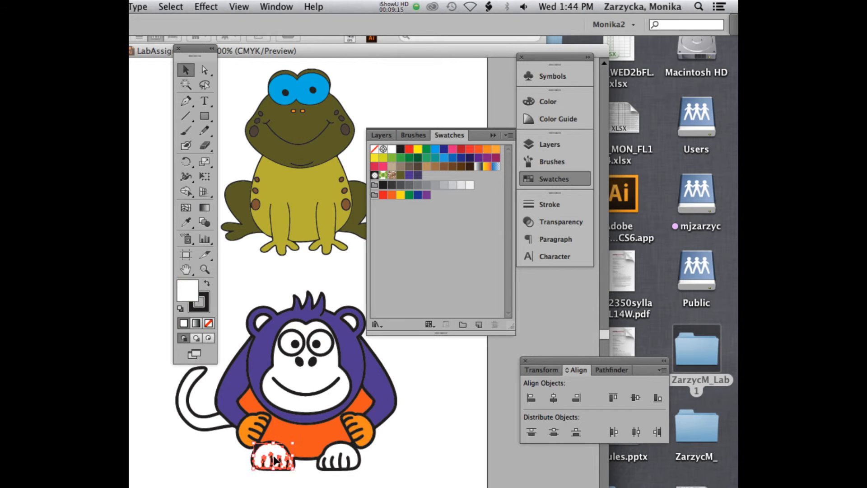
click(470, 158)
click(342, 461)
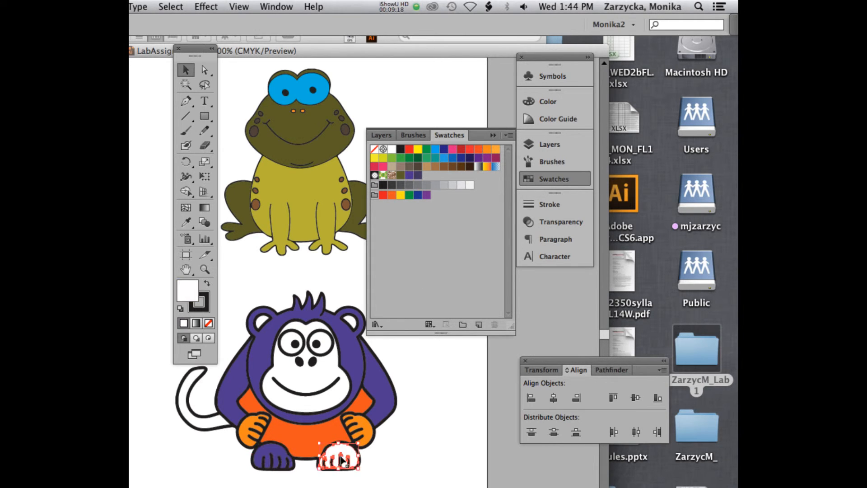
click(410, 176)
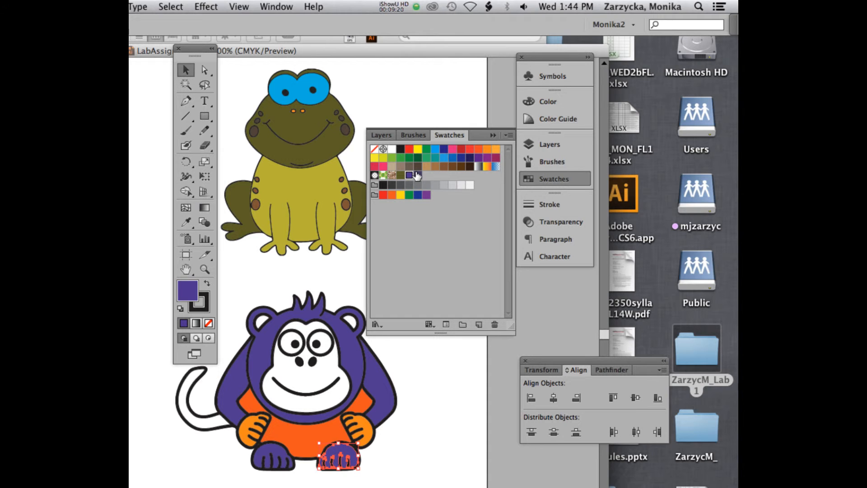
Step: Fill both of the monkey's hands with the saved darker purple swatch
click(254, 429)
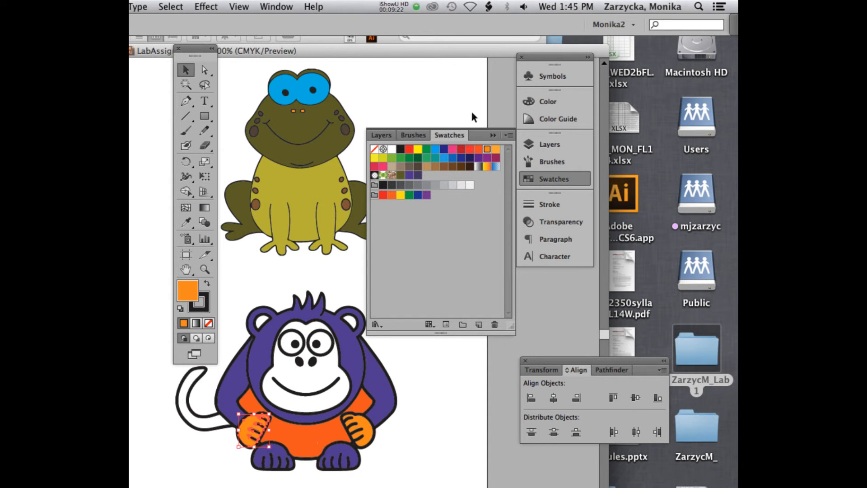
click(417, 175)
click(359, 433)
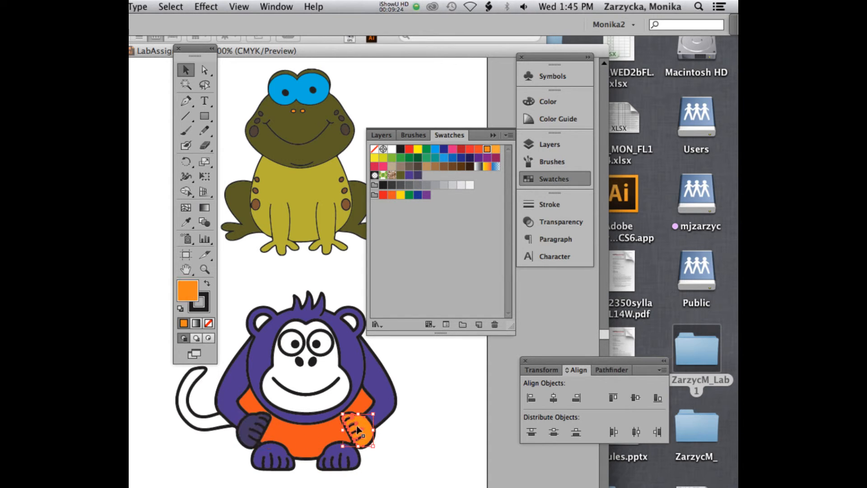
click(418, 175)
Step: Isolate the monkey's face group, fill the face shape with the blue swatch C=85 M=50 Y=0 K=0, and leave isolation mode
click(315, 387)
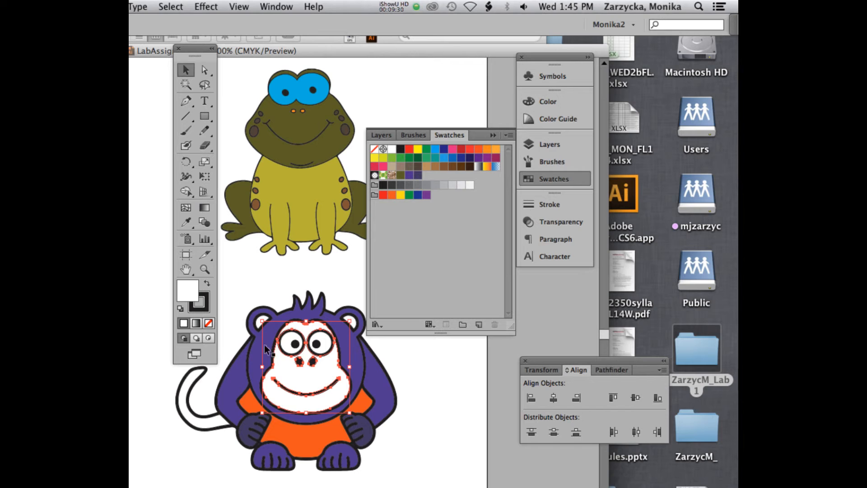
double_click(297, 373)
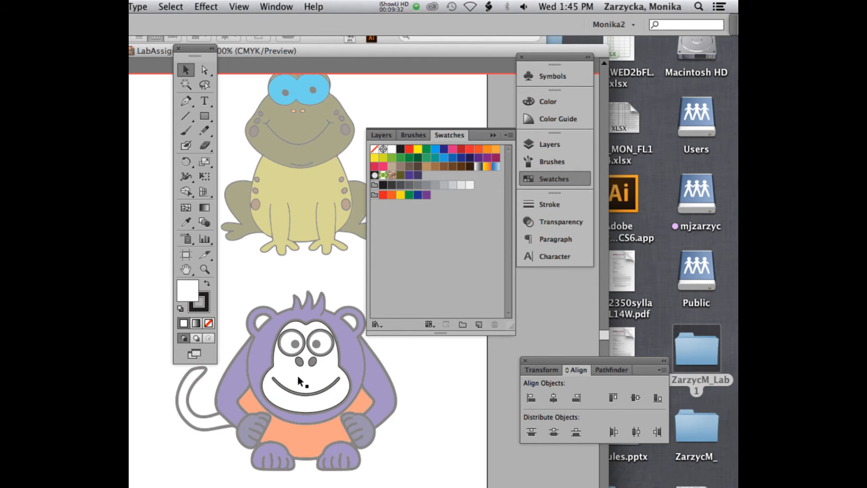
click(304, 380)
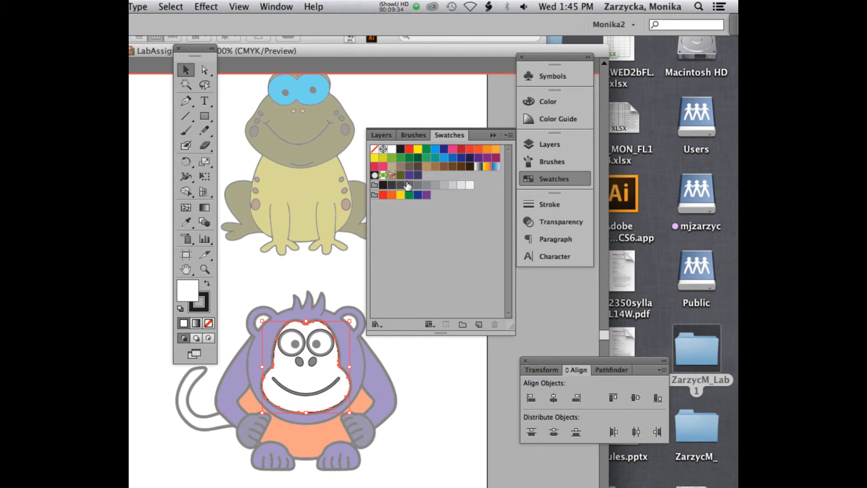
click(452, 157)
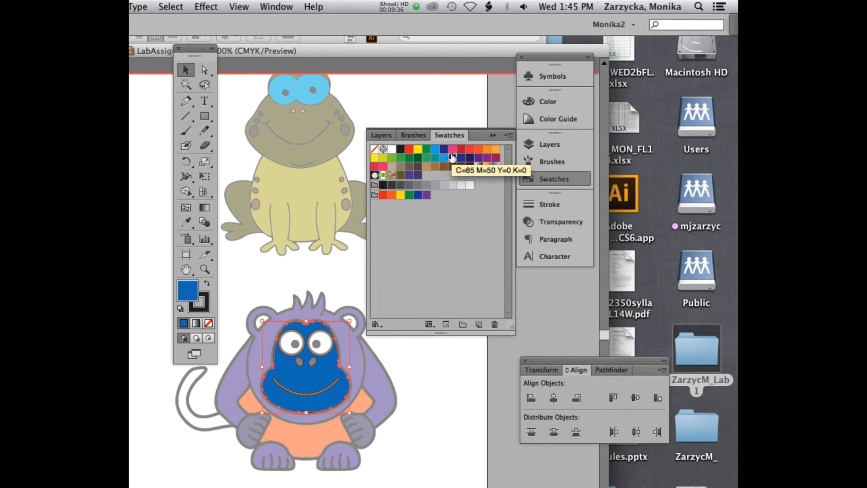
double_click(139, 137)
Step: Fill the monkey's torso with the dark red swatch and deselect it
click(304, 438)
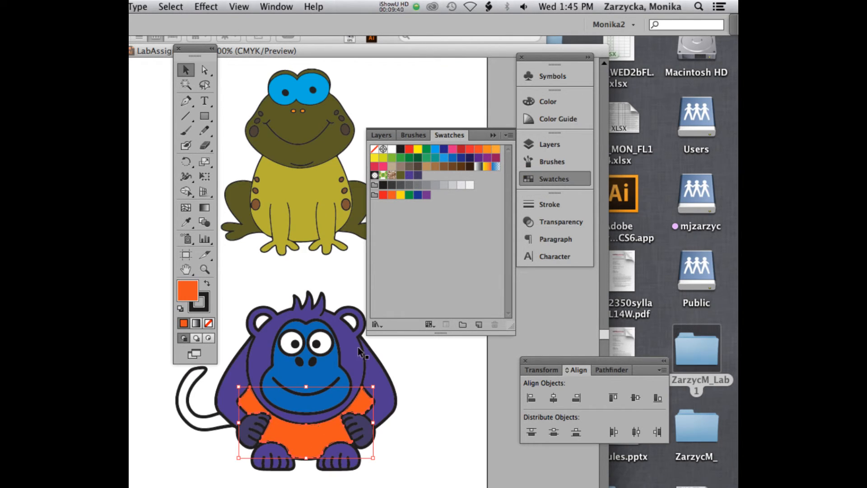
click(462, 149)
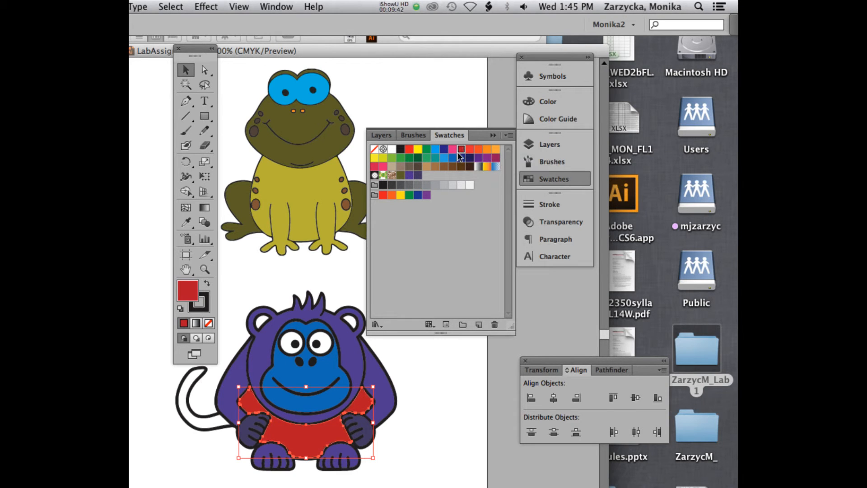
click(442, 400)
Step: Try the dark red swatch and a fill and stroke swap on the left inner ear group, and undo the changes
click(261, 322)
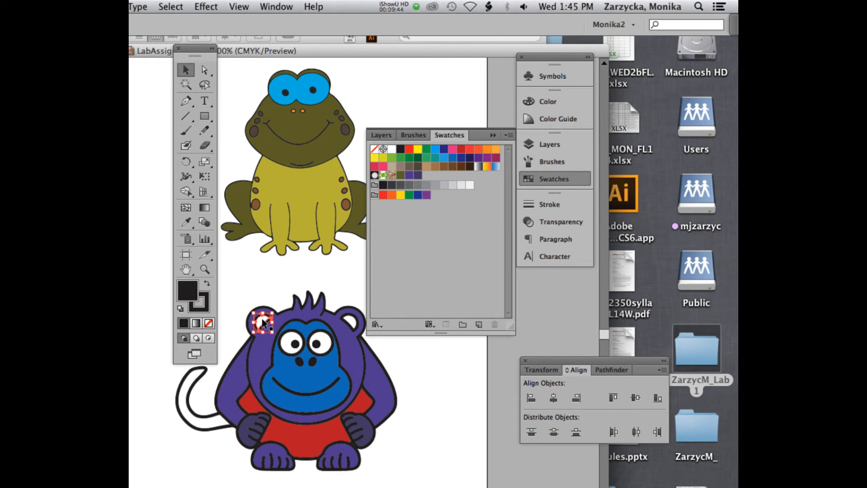
click(471, 149)
key(super+z)
click(461, 150)
click(207, 283)
click(206, 283)
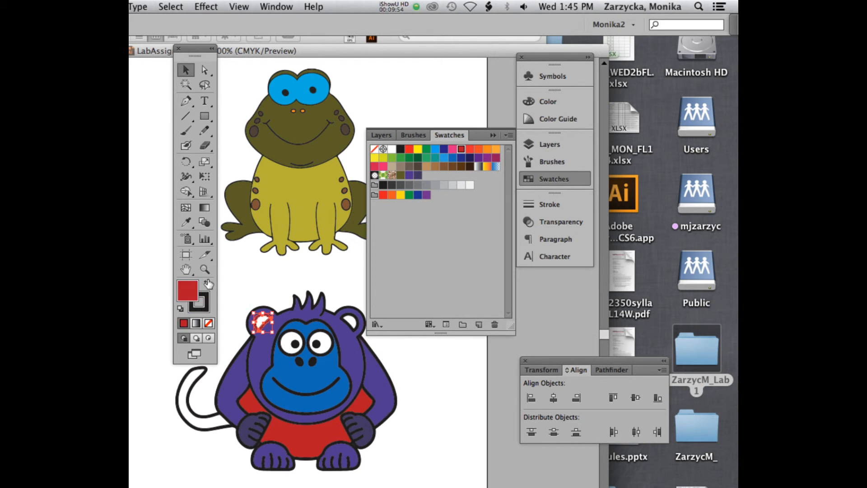
click(359, 302)
key(super+z)
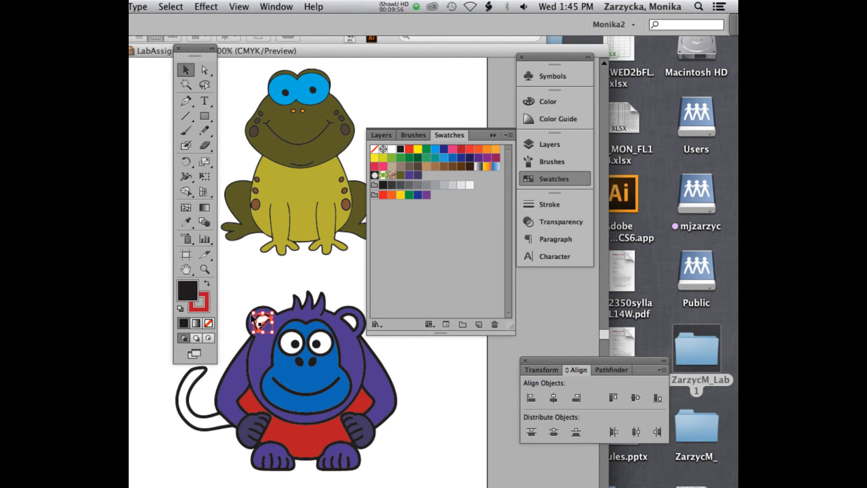
key(super+z)
Step: Fill the inner shapes of both of the monkey's ears with the dark red swatch, isolating the left ear's group first
double_click(265, 320)
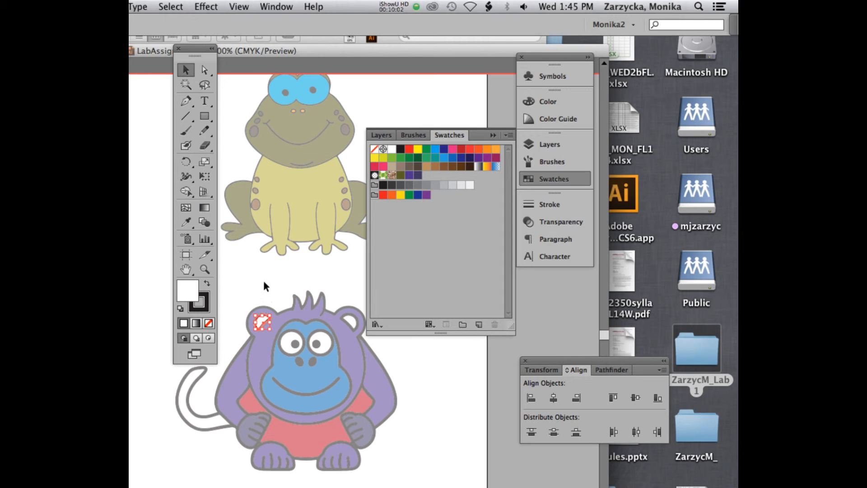
click(266, 321)
click(406, 152)
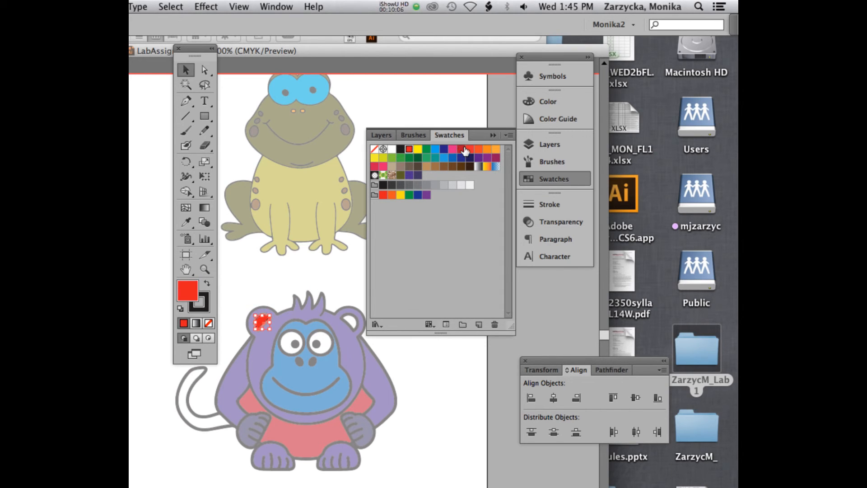
click(461, 149)
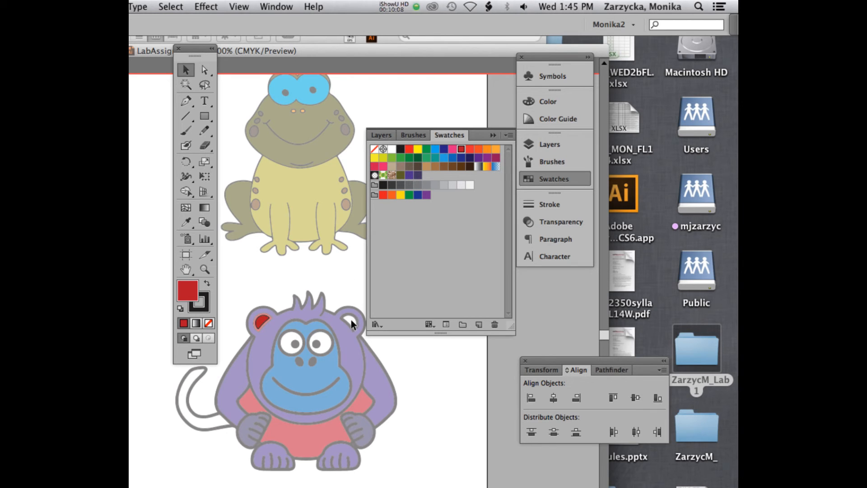
click(349, 322)
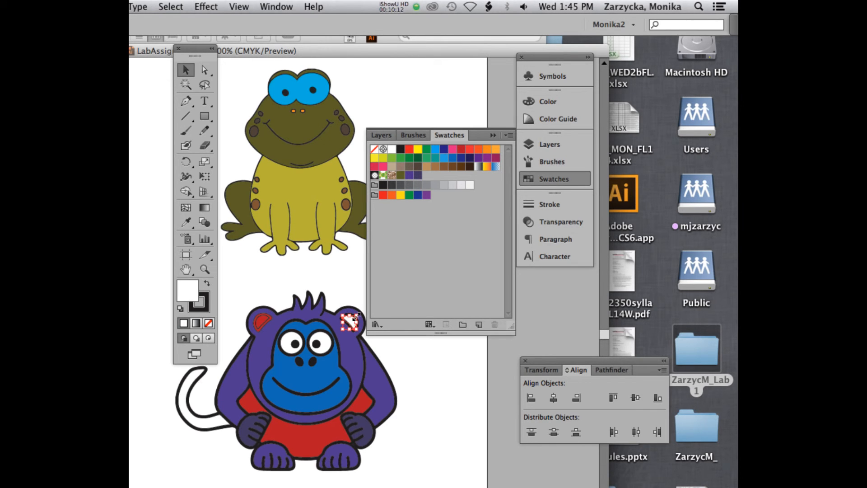
click(462, 149)
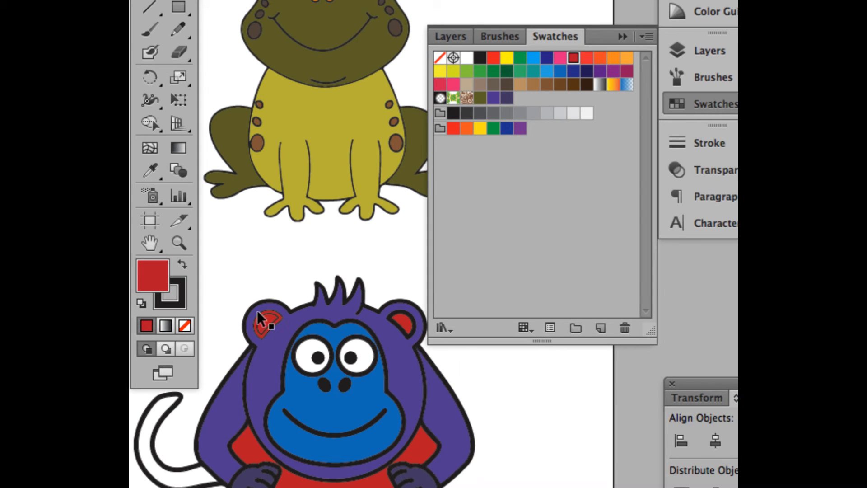
Step: Swap the fill and stroke colours of the larger shape in the monkey's left inner ear
click(259, 318)
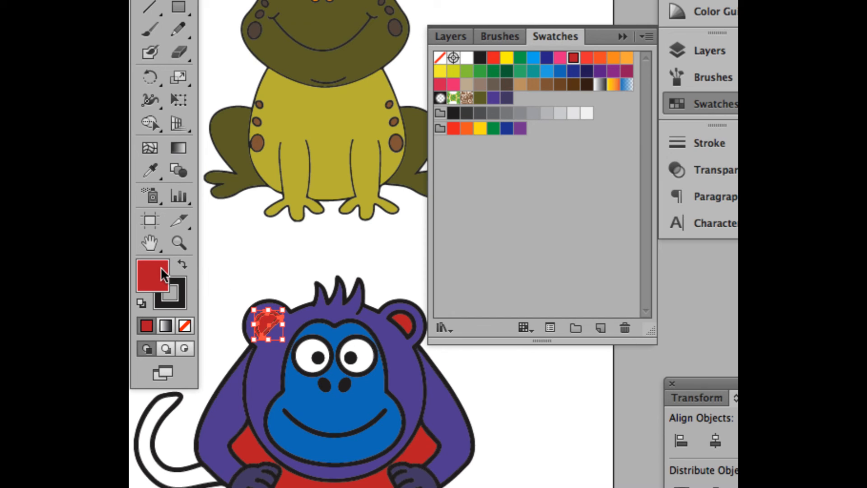
click(182, 264)
click(274, 236)
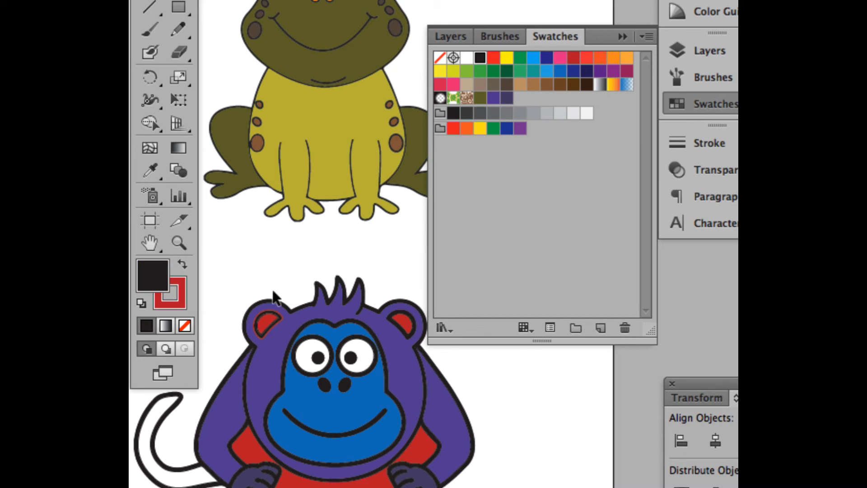
Step: Set the stroke to None on both shapes that make up the monkey's left inner ear
click(270, 327)
click(180, 307)
click(185, 326)
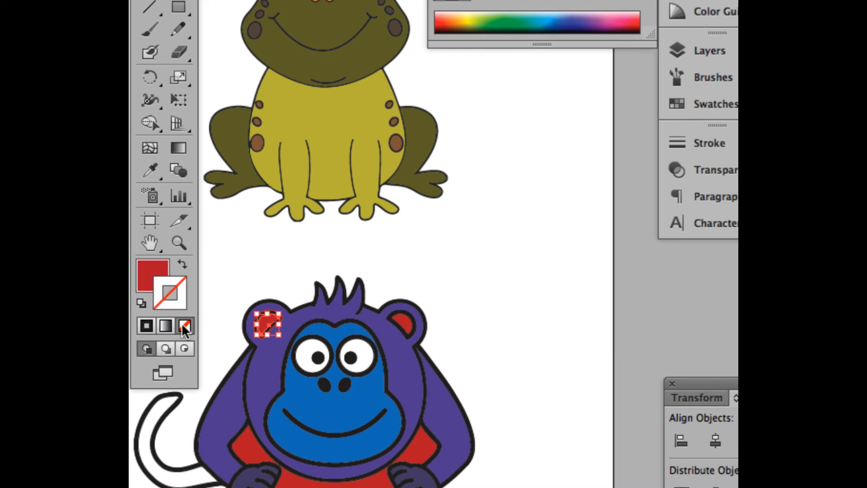
click(299, 246)
click(271, 320)
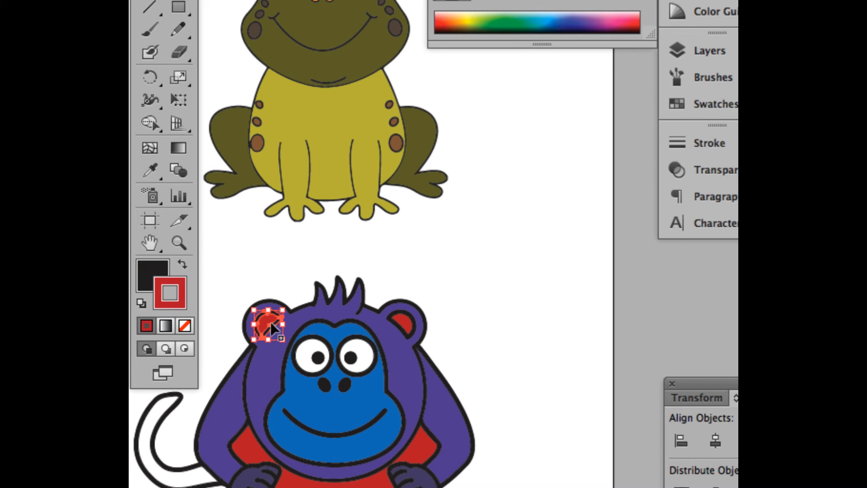
click(185, 321)
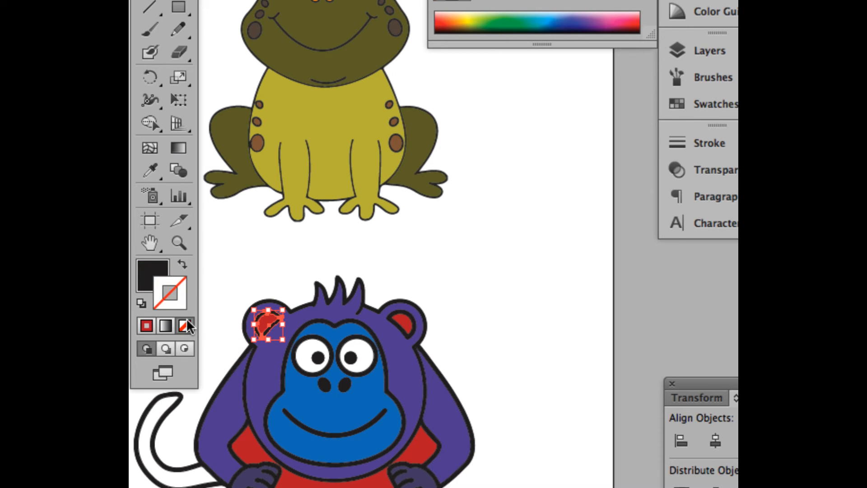
click(258, 257)
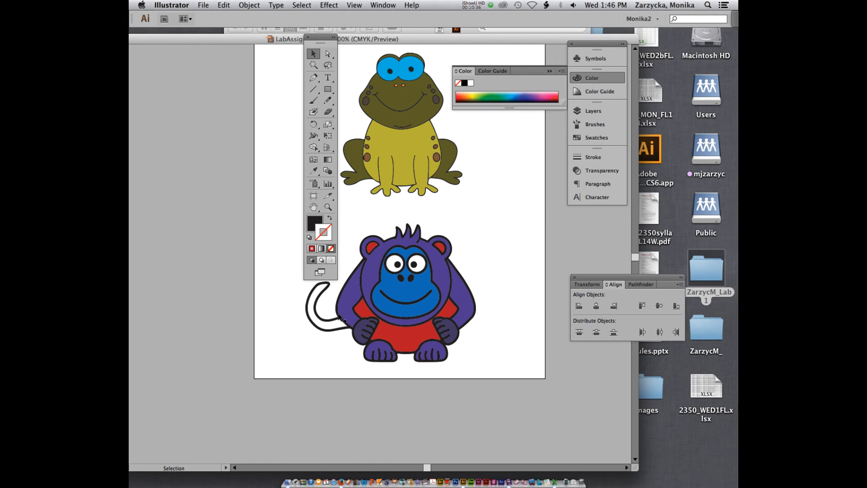
Step: Isolate the monkey's tail, fill it with a light blue swatch, and leave isolation mode
double_click(331, 322)
click(320, 322)
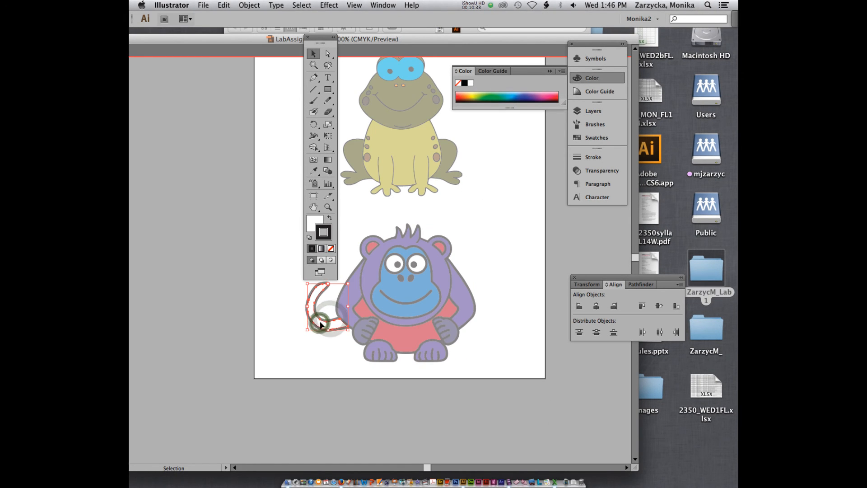
click(595, 138)
click(514, 122)
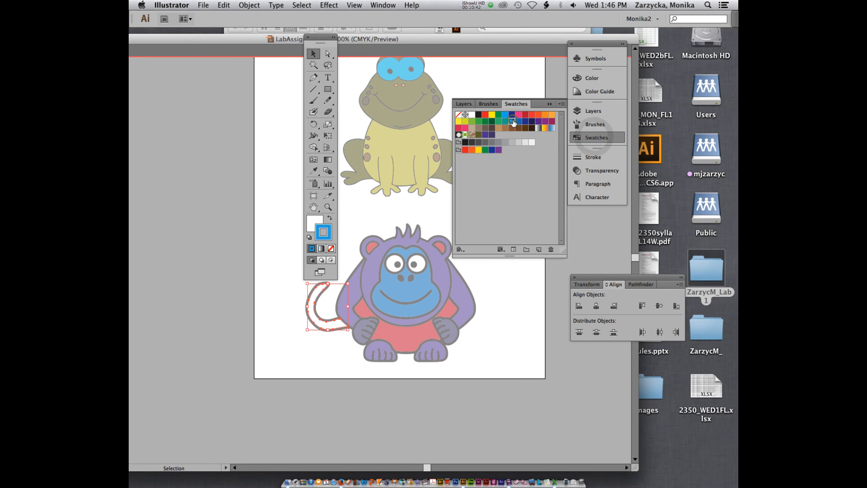
click(330, 219)
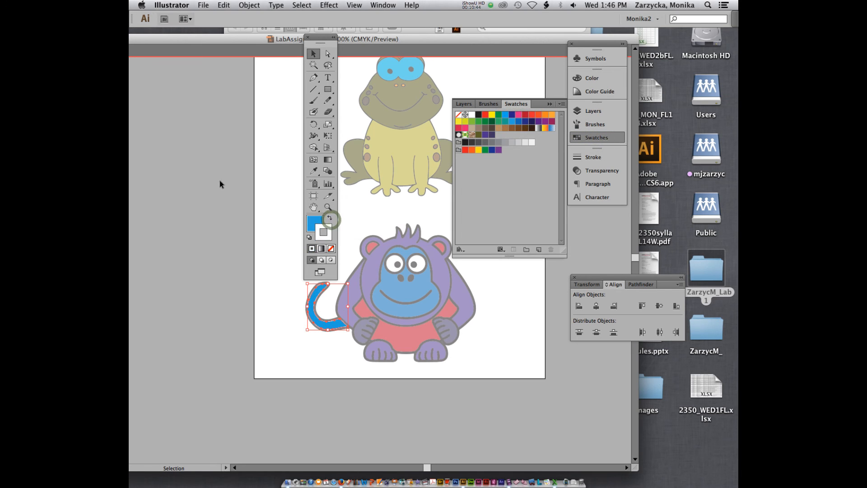
double_click(264, 136)
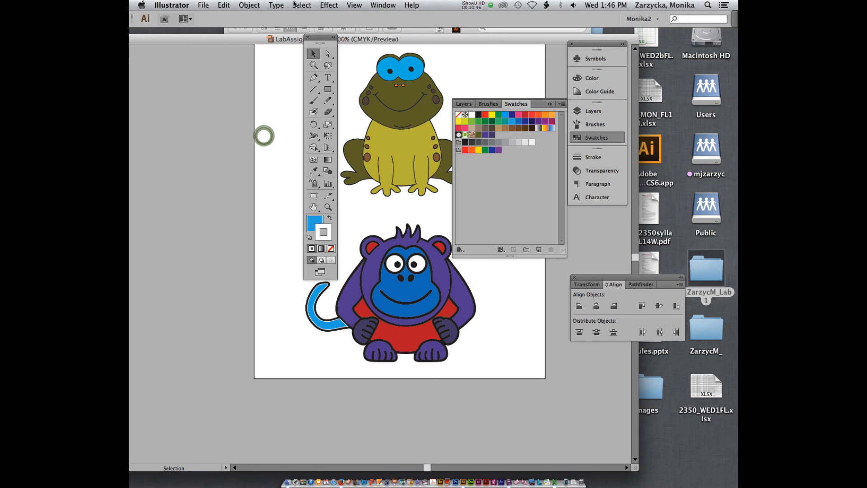
Step: Fill the monkey's tail with the saved darker purple swatch and set its stroke to None
drag(331, 43, 268, 44)
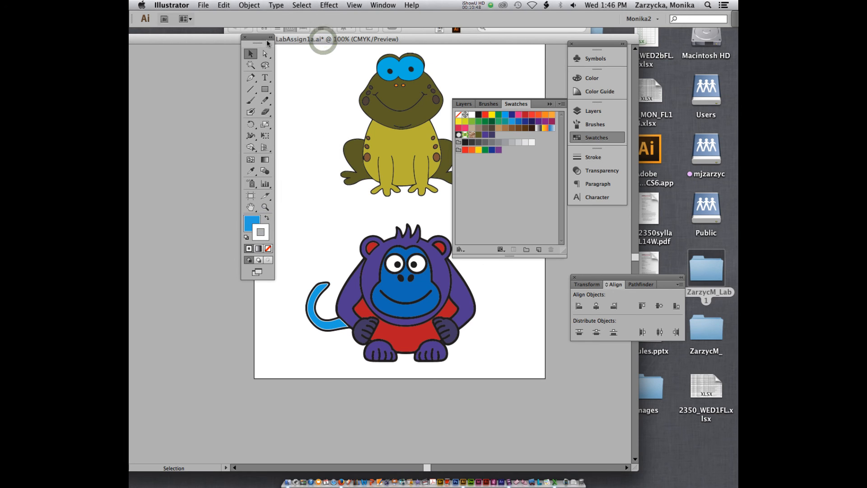
click(343, 325)
click(492, 135)
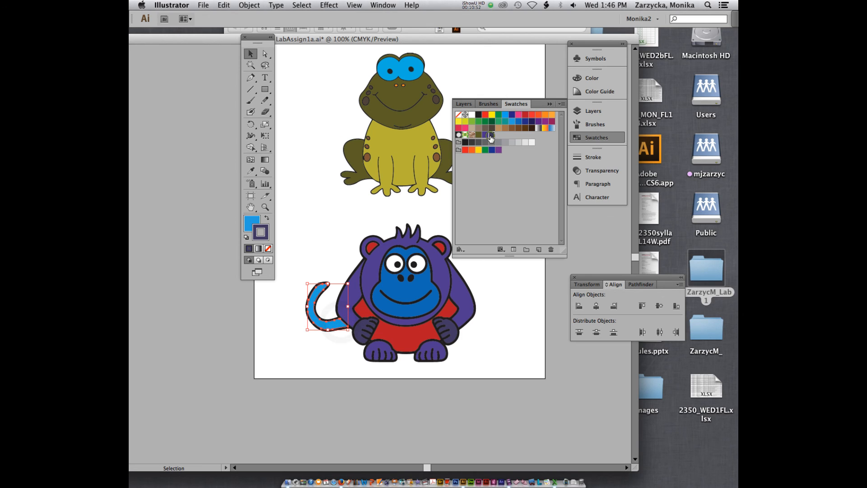
click(267, 219)
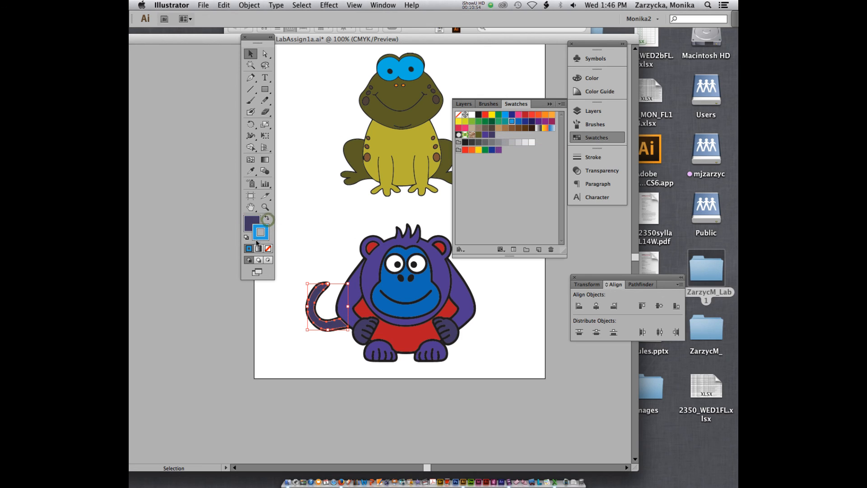
click(268, 249)
click(333, 230)
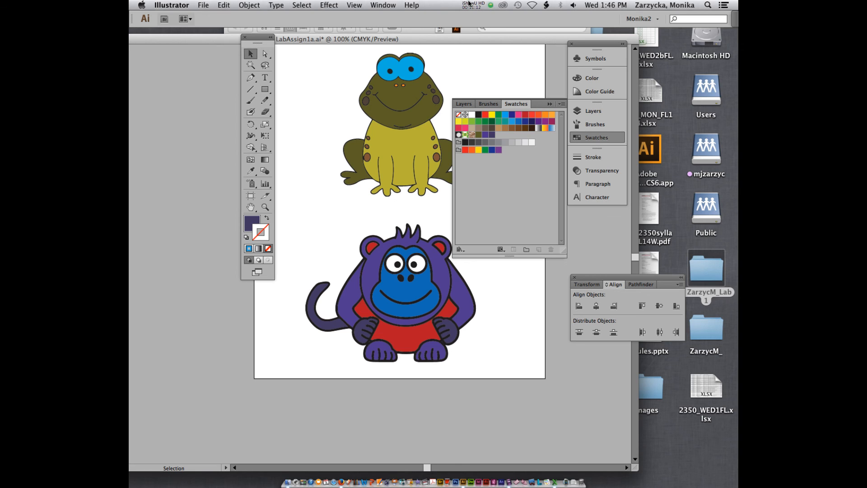
Step: Save the coloured LabAssign1a.ai document
click(203, 4)
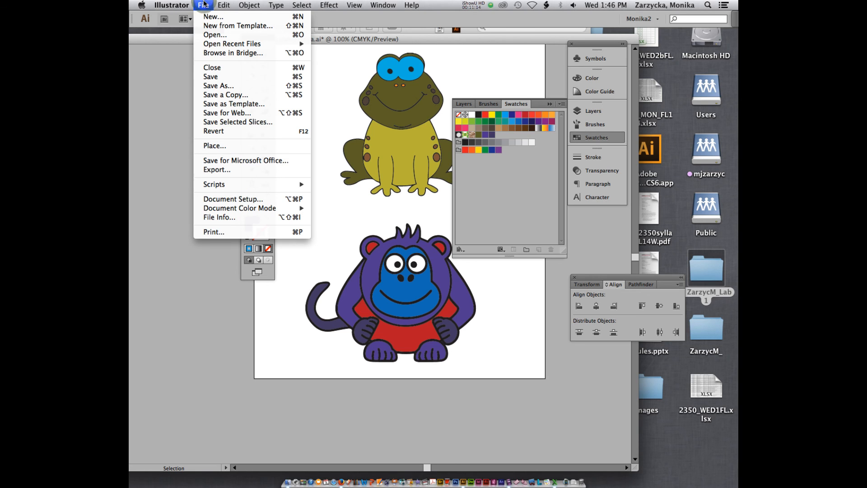
click(214, 76)
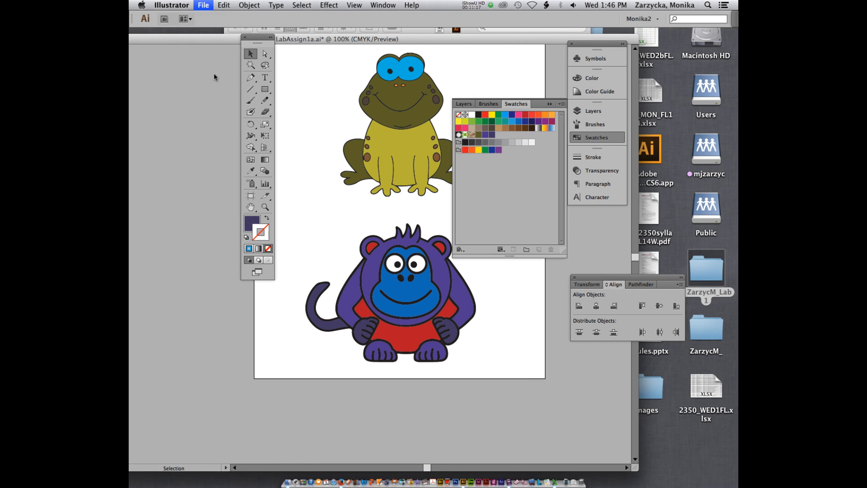
click(473, 3)
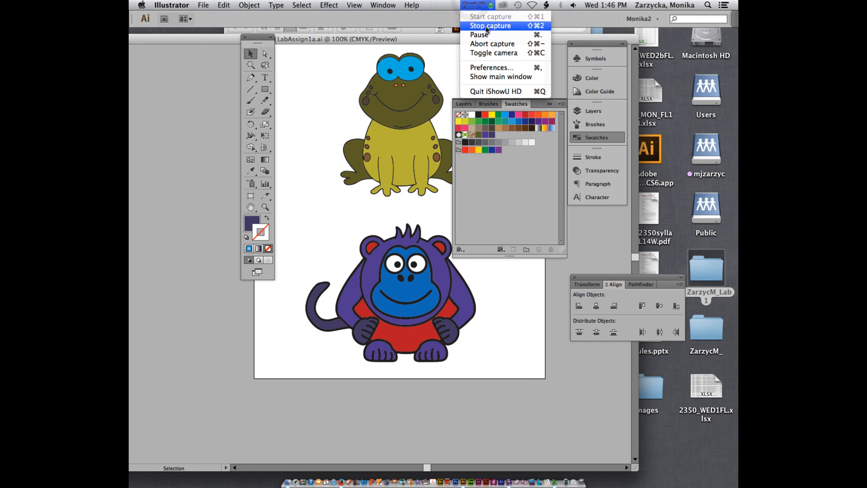